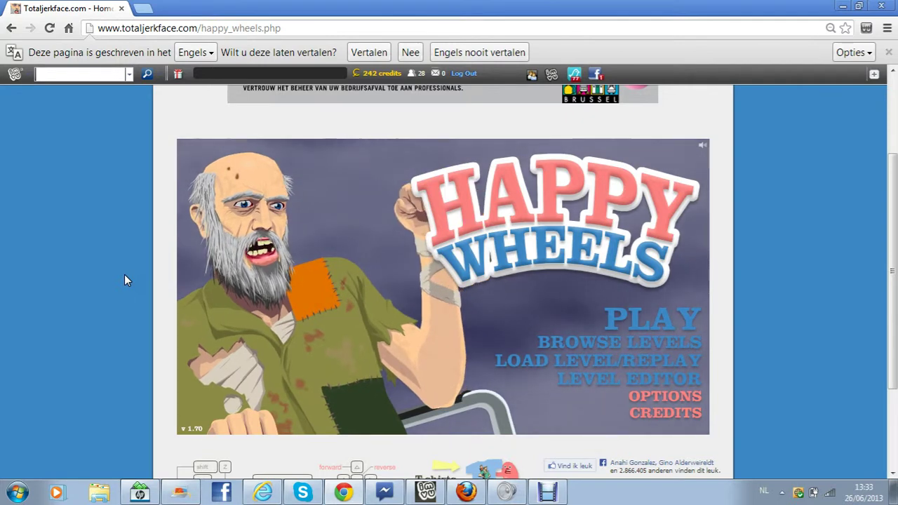
# Step: Open the Featured Levels list from the Happy Wheels title screen
pyautogui.click(641, 319)
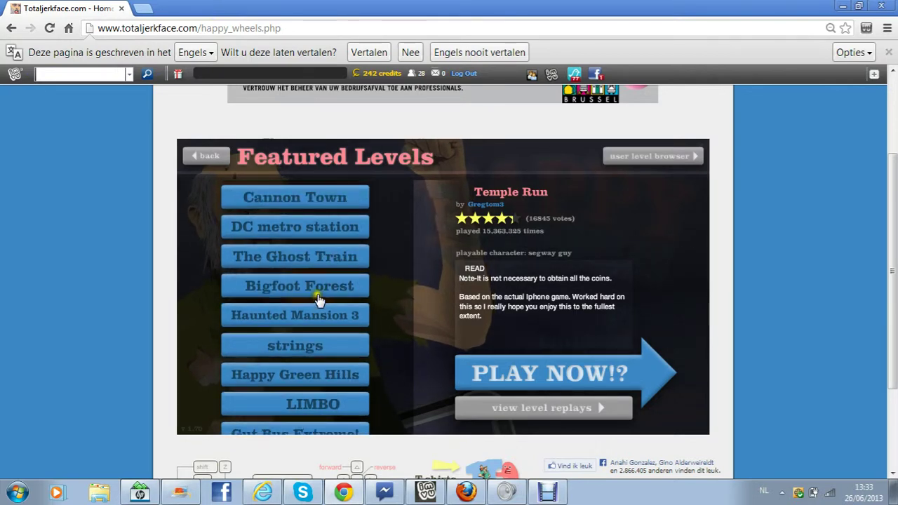
# Step: Start Bigfoot Forest and choose the moped couple as the character
pyautogui.click(570, 368)
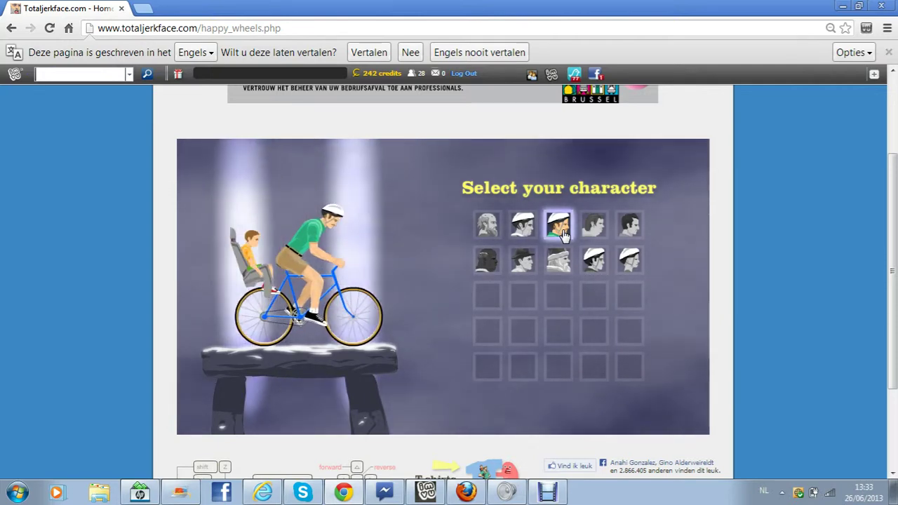
pyautogui.click(629, 239)
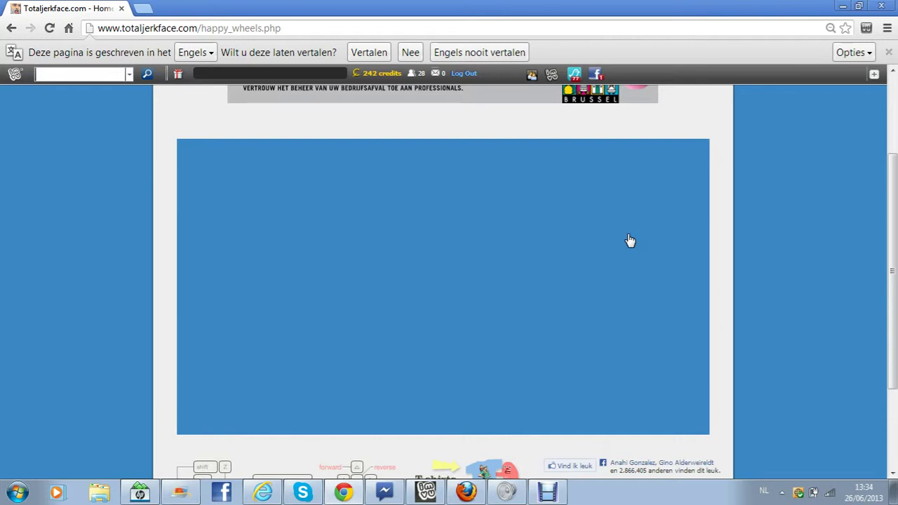
# Step: Ride the moped up the slope toward the cliff edge until it crashes
pyautogui.press('Up')
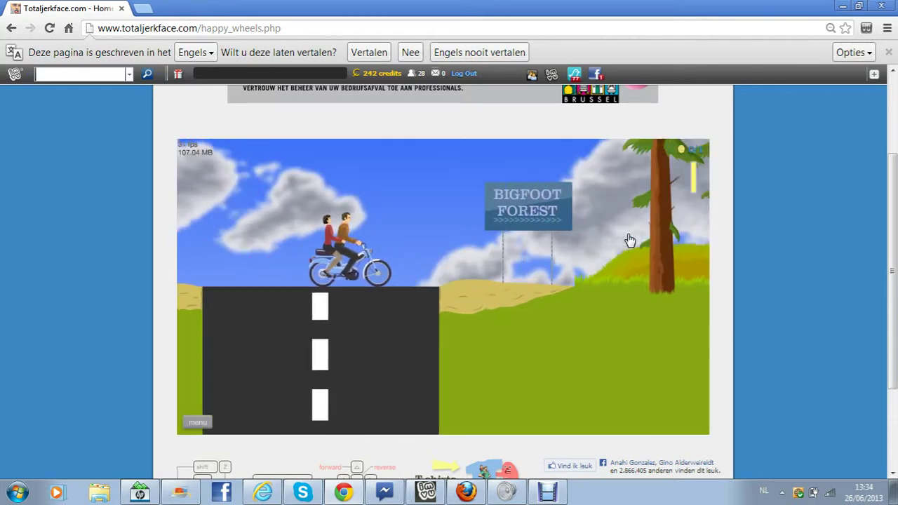
pyautogui.press('Up')
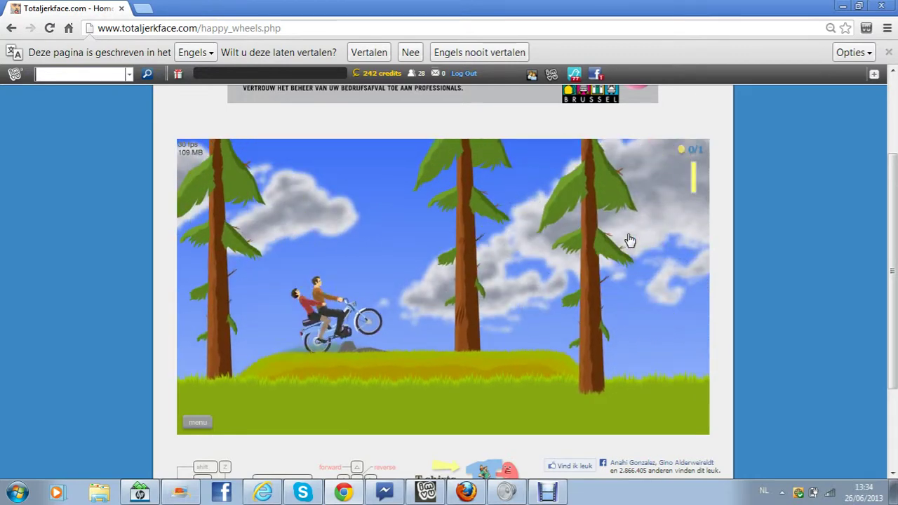
pyautogui.press('Up')
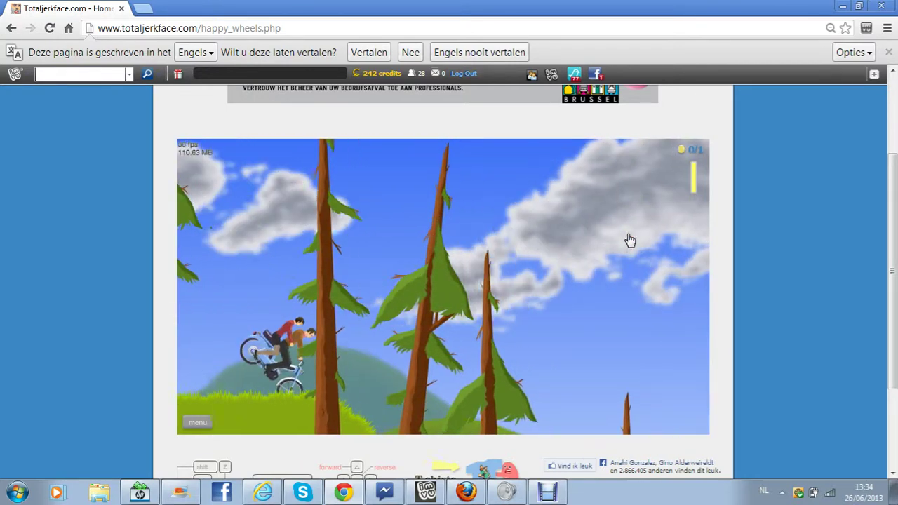
pyautogui.press('Up')
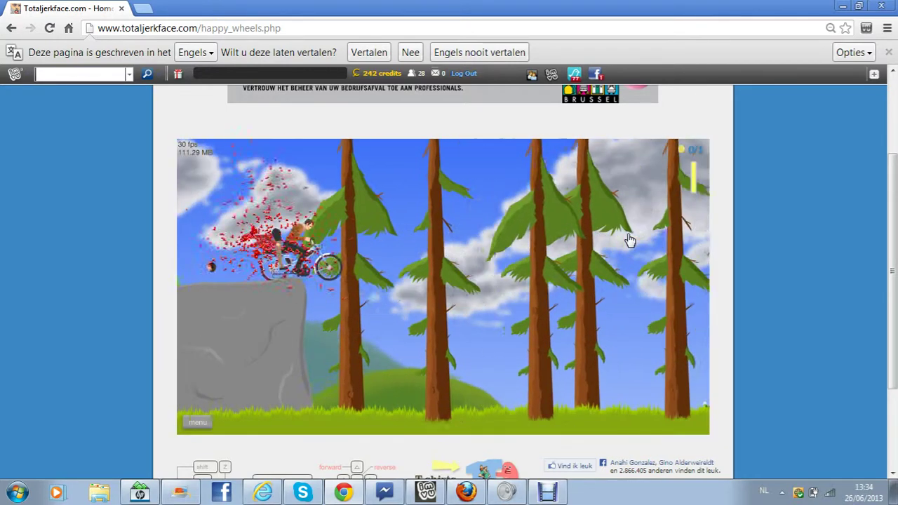
pyautogui.press('Up')
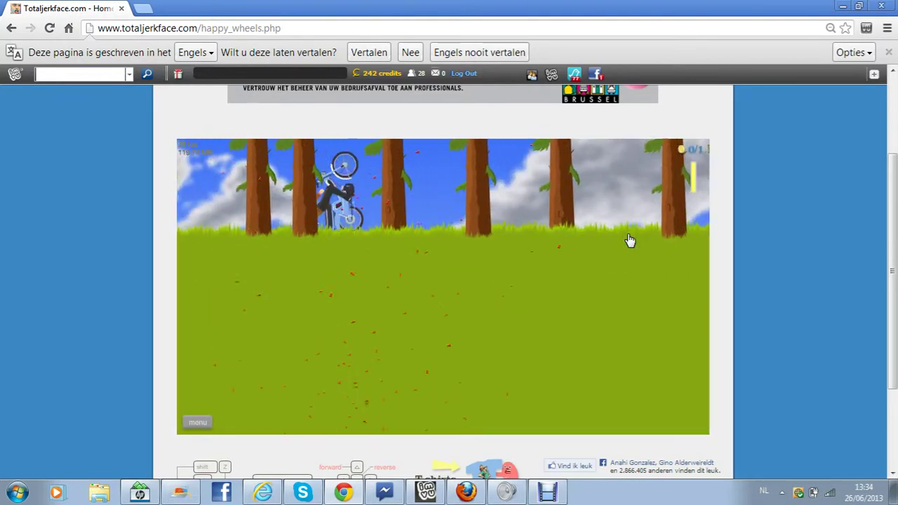
# Step: Restart and ride the moped over the hill, past the SLOW sign into the pines
pyautogui.press('Return')
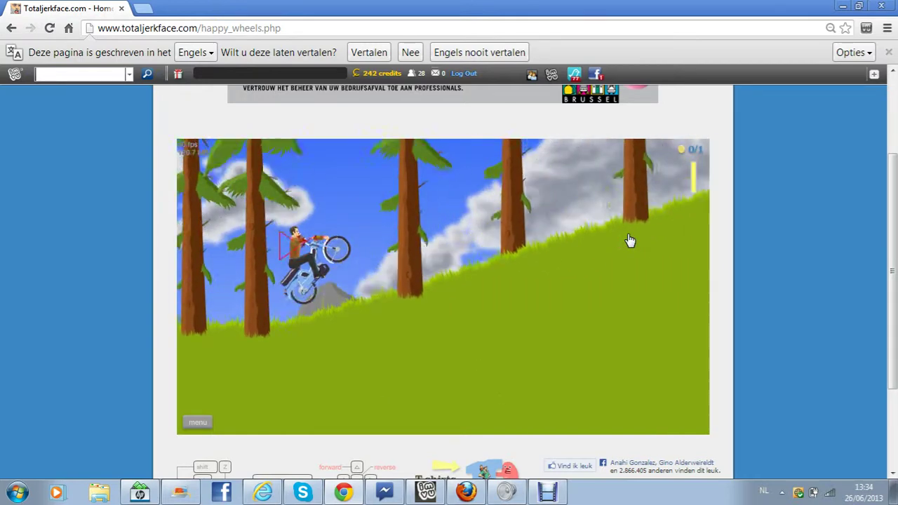
pyautogui.press('Up')
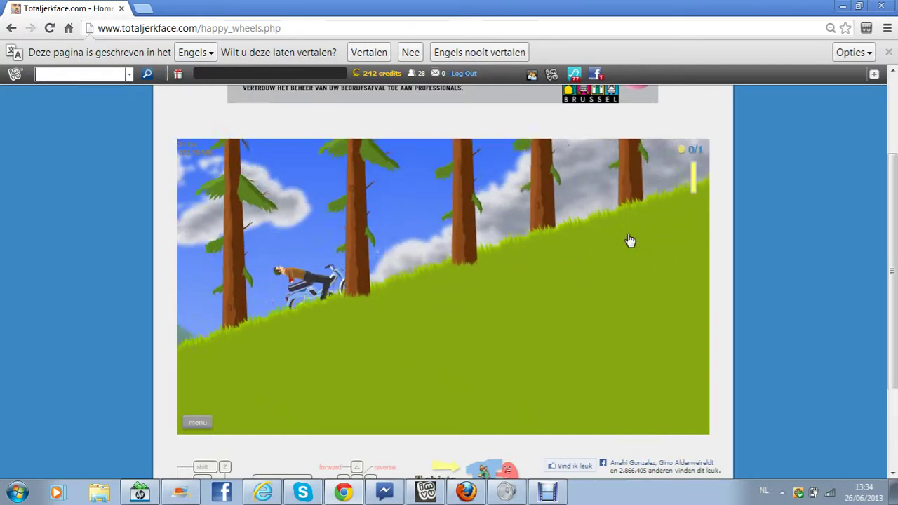
pyautogui.press('Up')
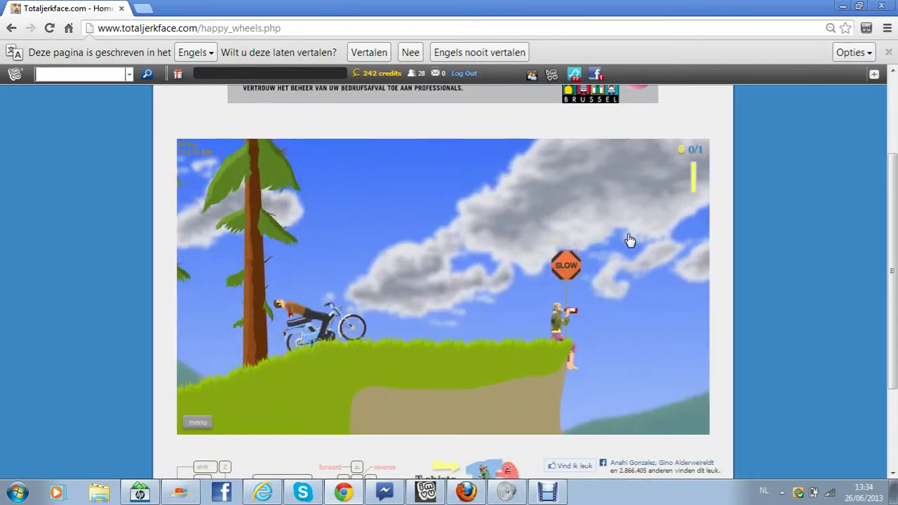
pyautogui.press('Up')
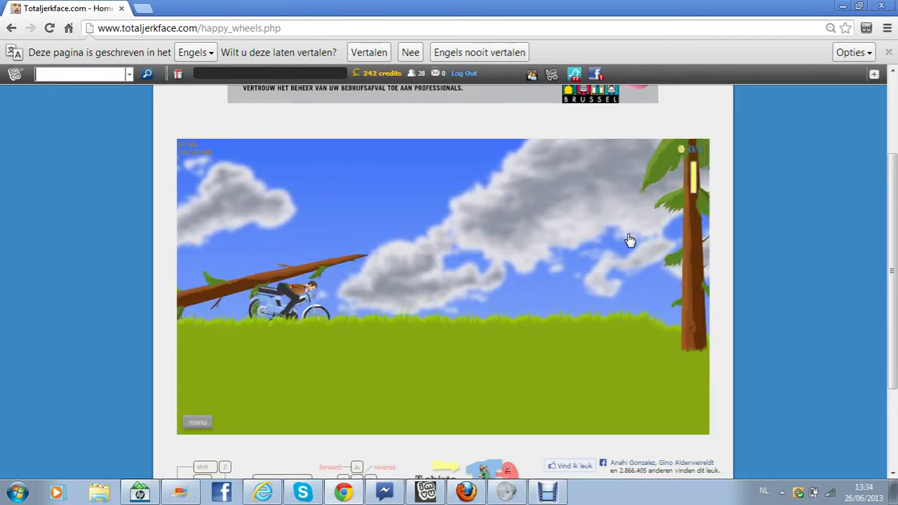
pyautogui.press('Up')
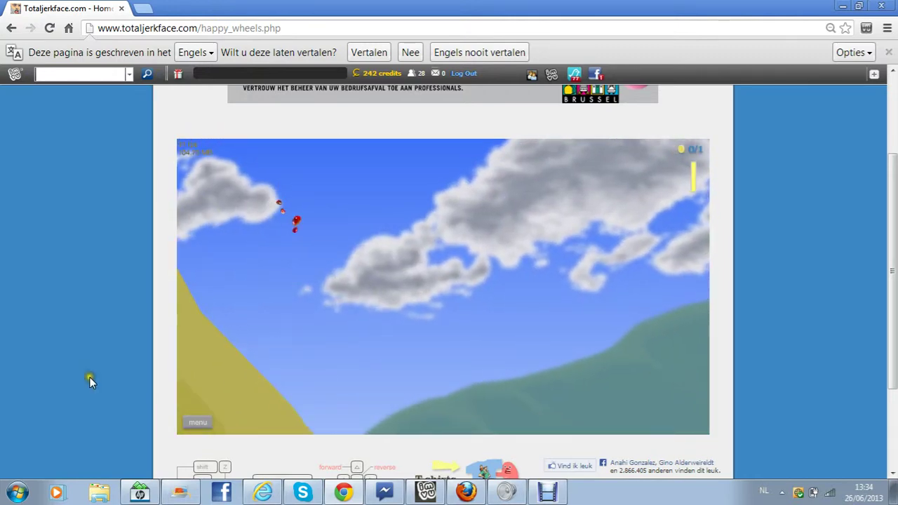
# Step: Restart Bigfoot Forest from the pause menu, ride until crashing, then pause again
pyautogui.click(198, 424)
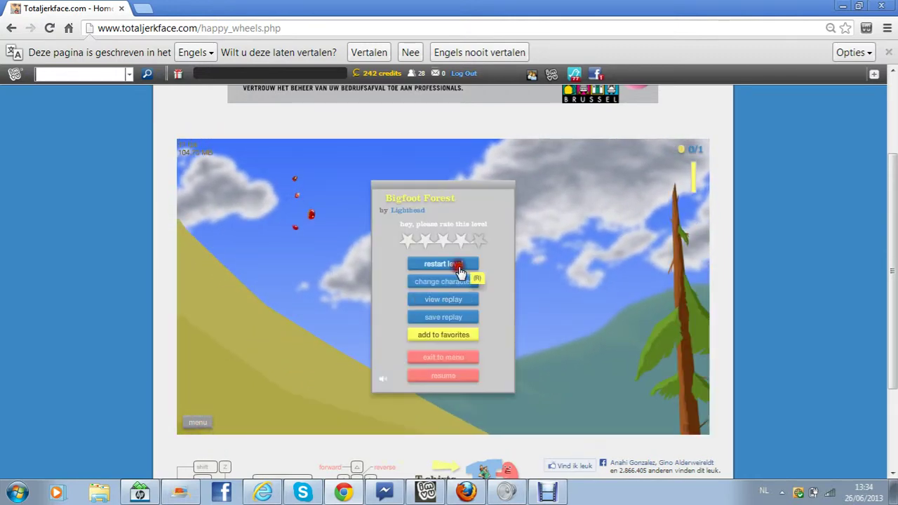
pyautogui.click(444, 265)
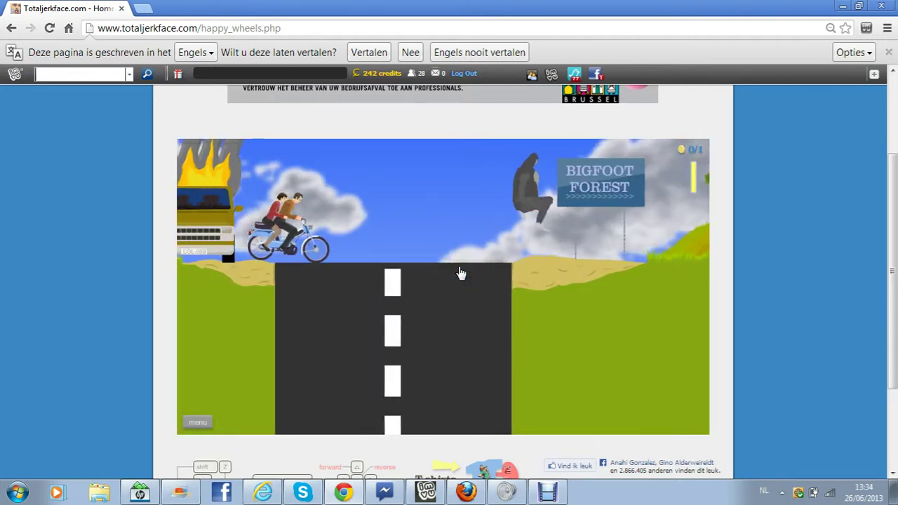
pyautogui.press('Up')
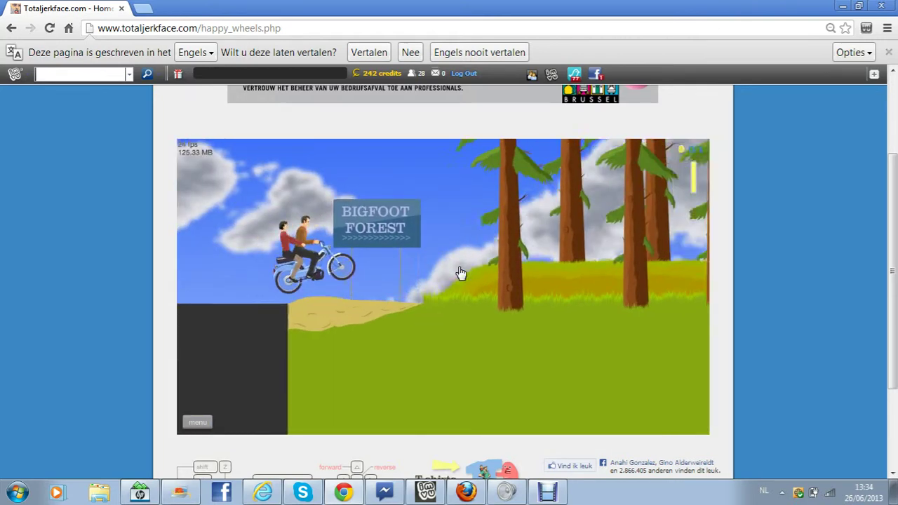
pyautogui.press('Up')
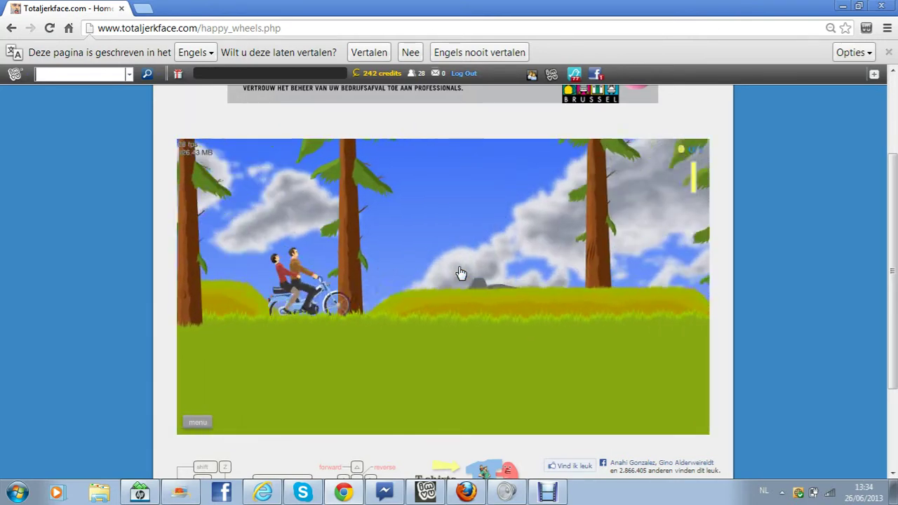
pyautogui.press('Up')
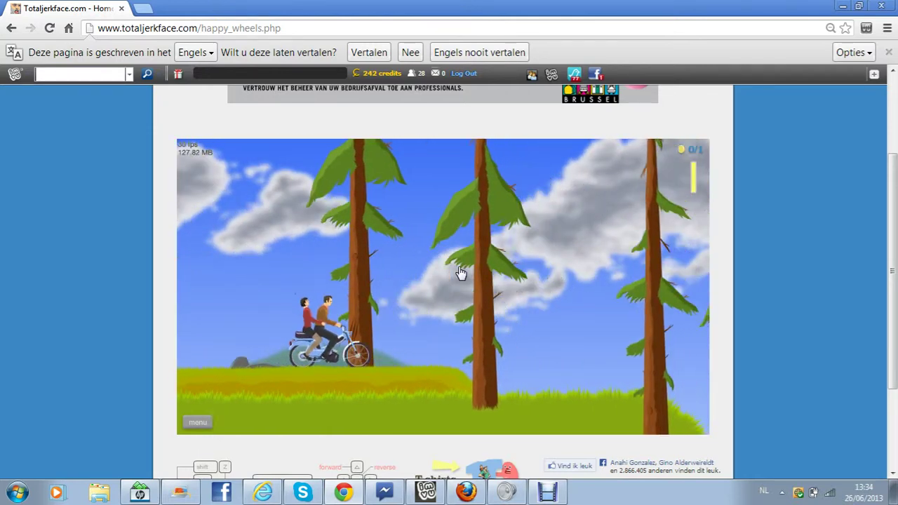
pyautogui.press('Up')
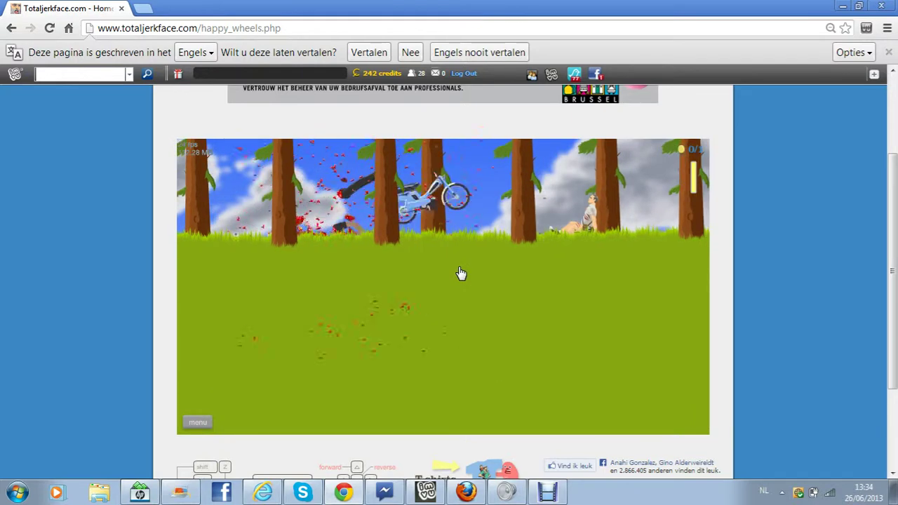
pyautogui.click(196, 423)
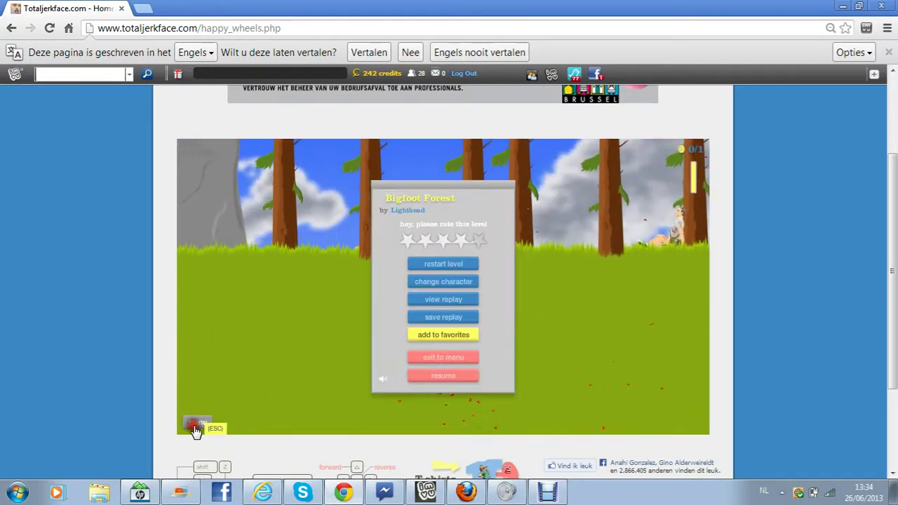
# Step: Exit Bigfoot Forest to Featured Levels and launch Haunted Mansion 3
pyautogui.click(447, 358)
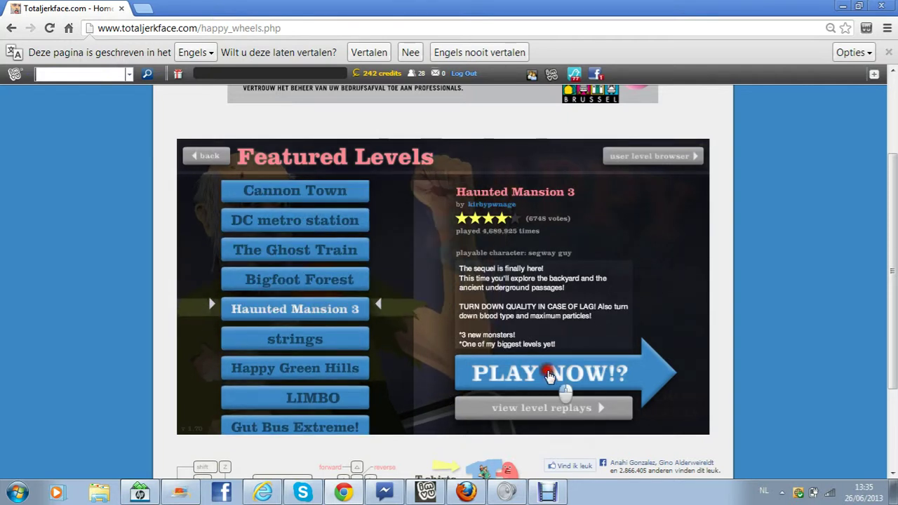
pyautogui.click(547, 375)
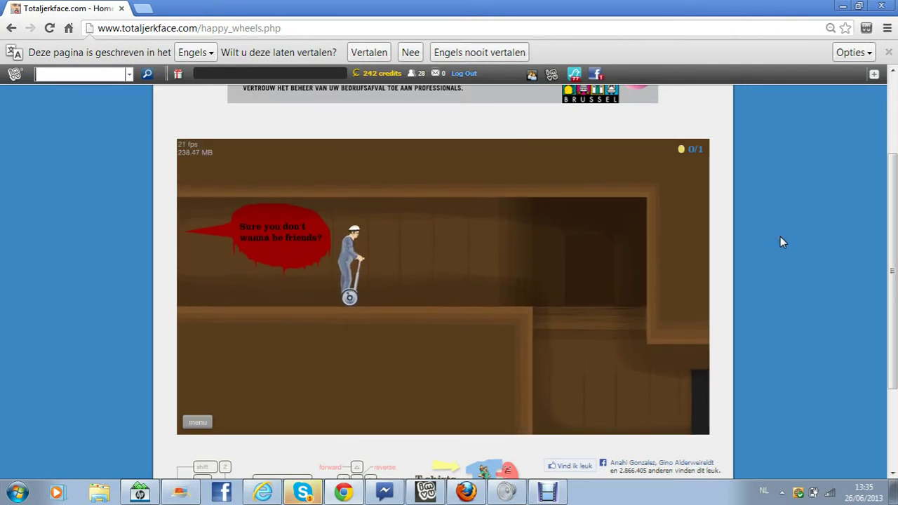
# Step: Roll the segway through the house, past the bookshelves and up to the upper floor
pyautogui.press('Up')
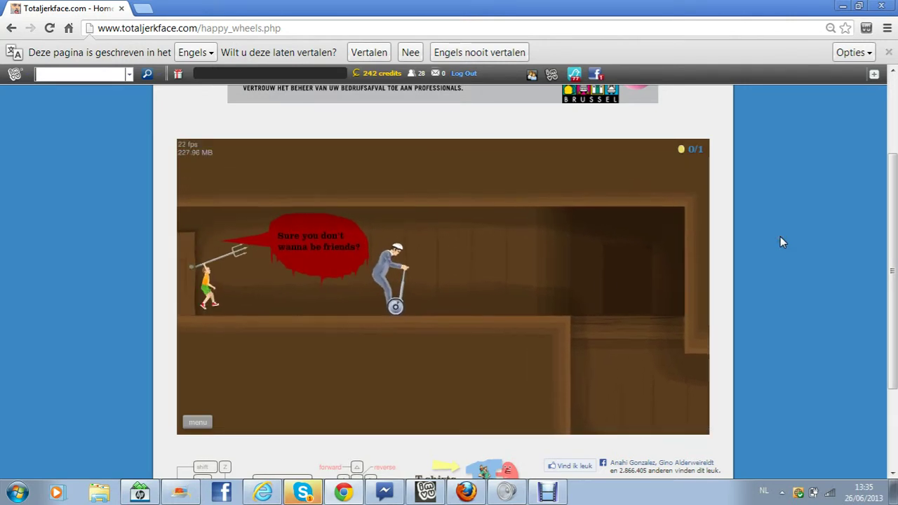
pyautogui.press('Up')
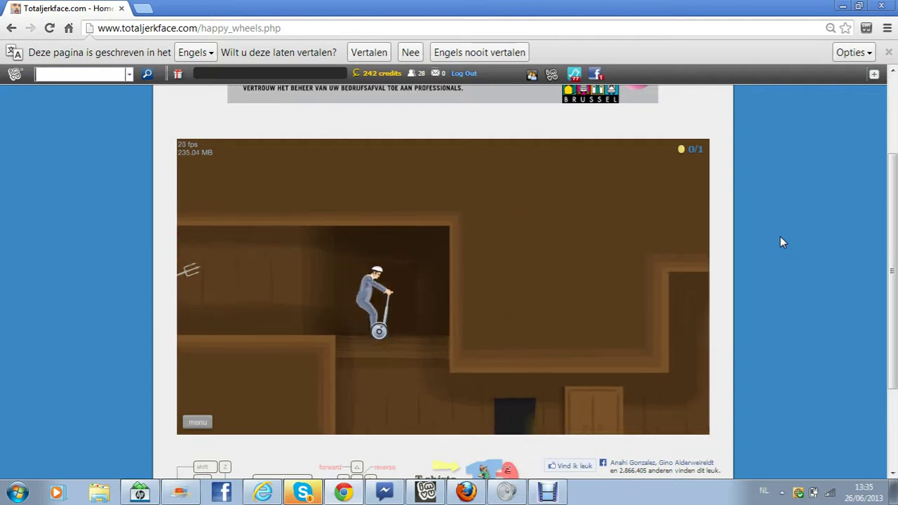
pyautogui.press('Up')
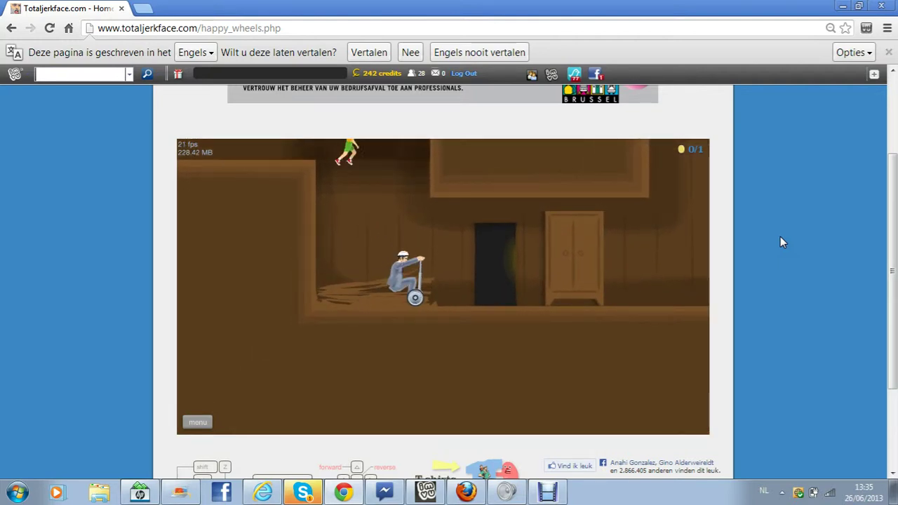
pyautogui.press('Up')
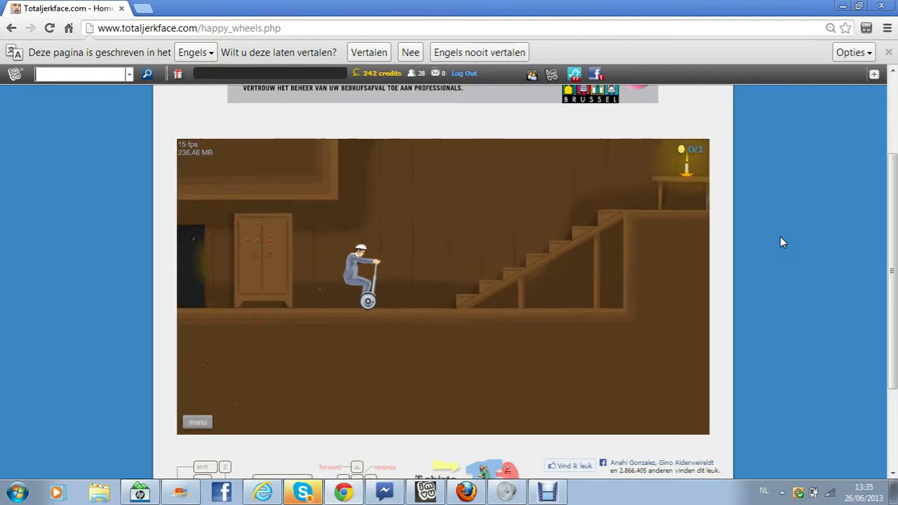
pyautogui.press('Up')
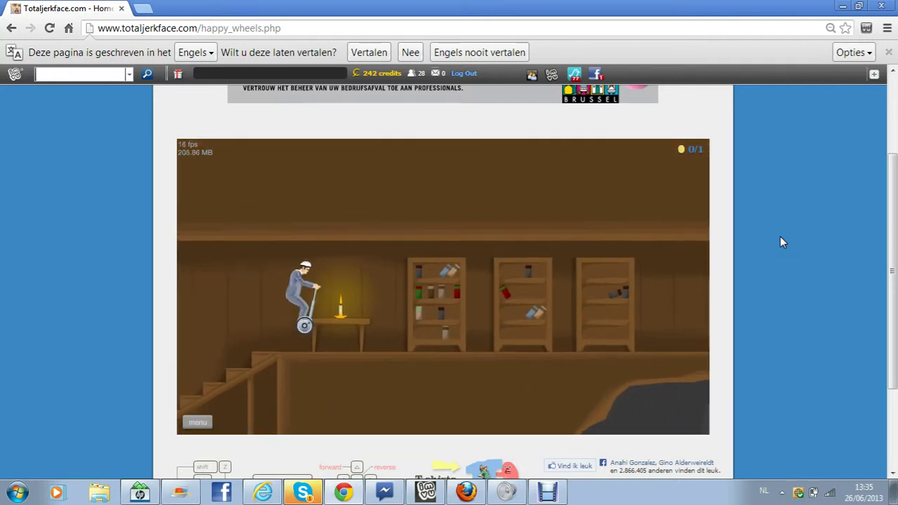
pyautogui.press('Up')
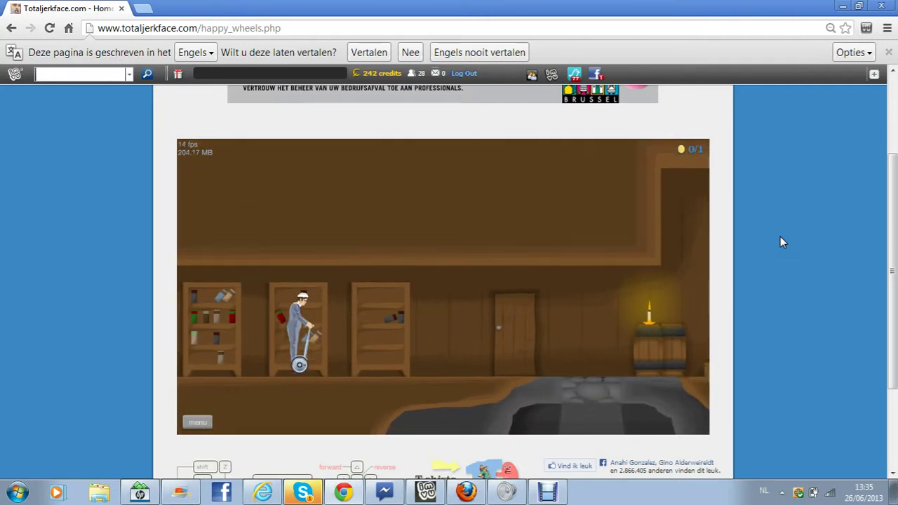
pyautogui.press('Up')
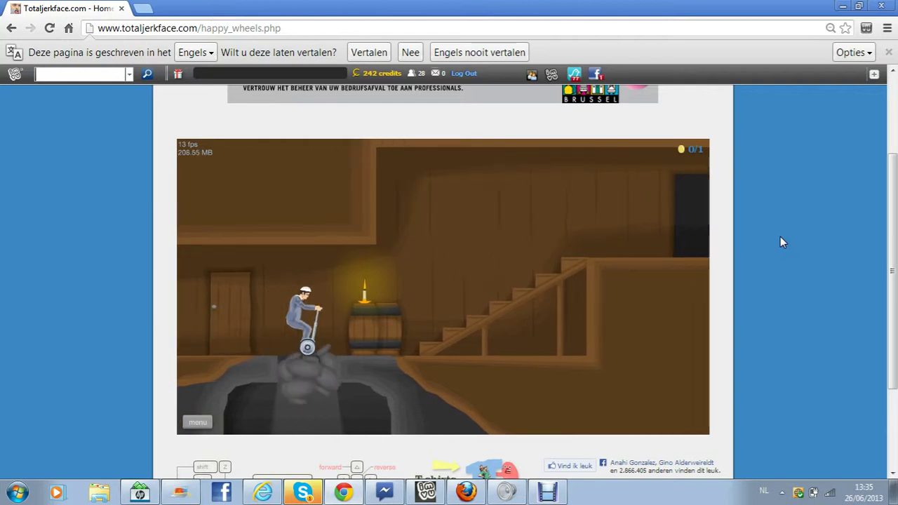
pyautogui.press('Up')
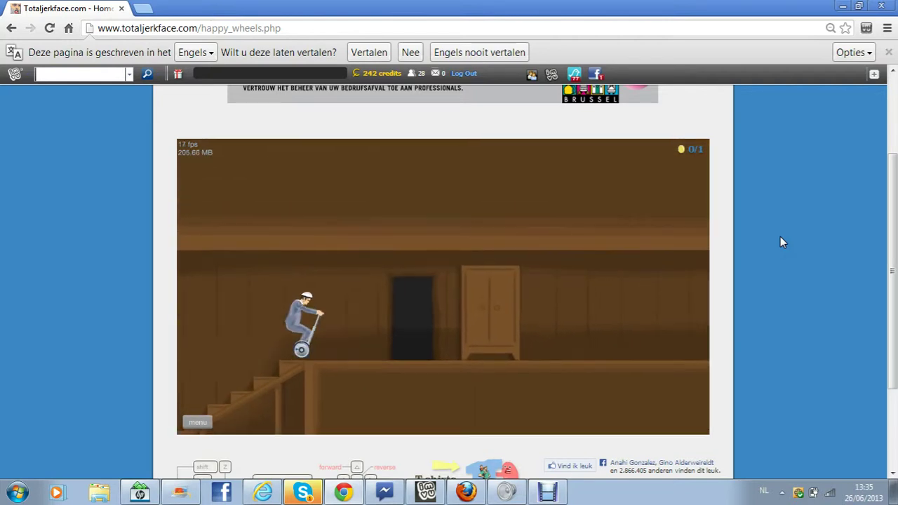
# Step: Ride past the wardrobe, out onto the grass and over the hill to the cliff
pyautogui.press('Up')
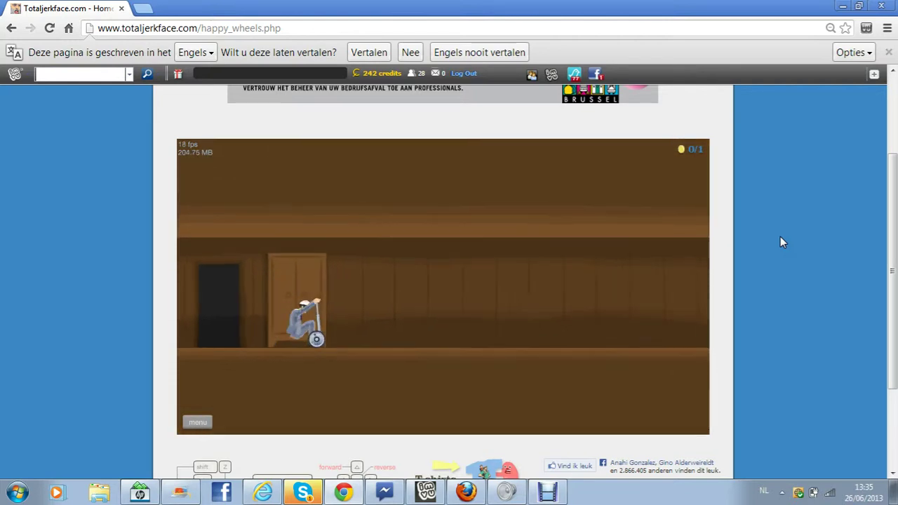
pyautogui.press('Up')
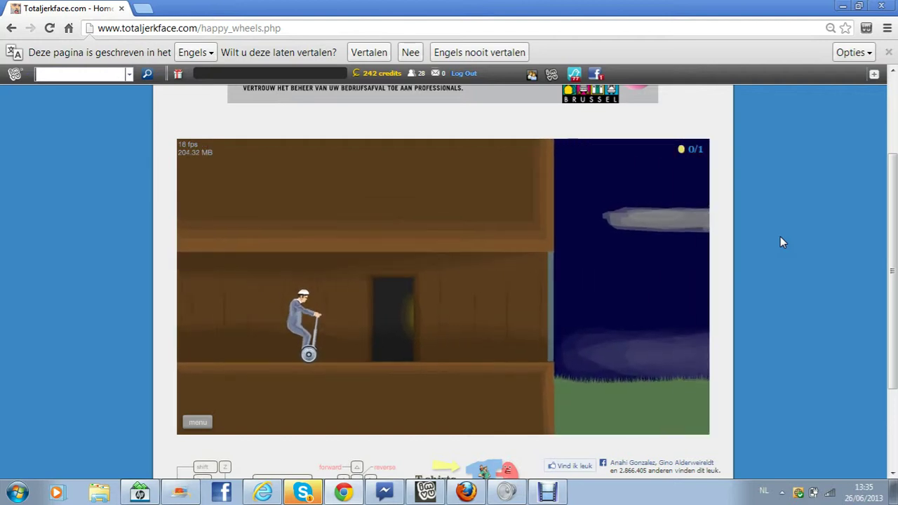
pyautogui.press('Up')
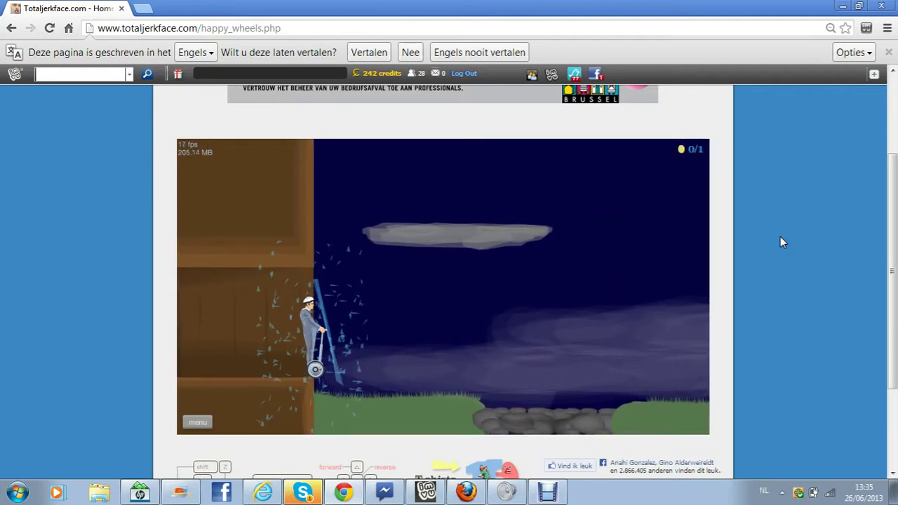
pyautogui.press('Up')
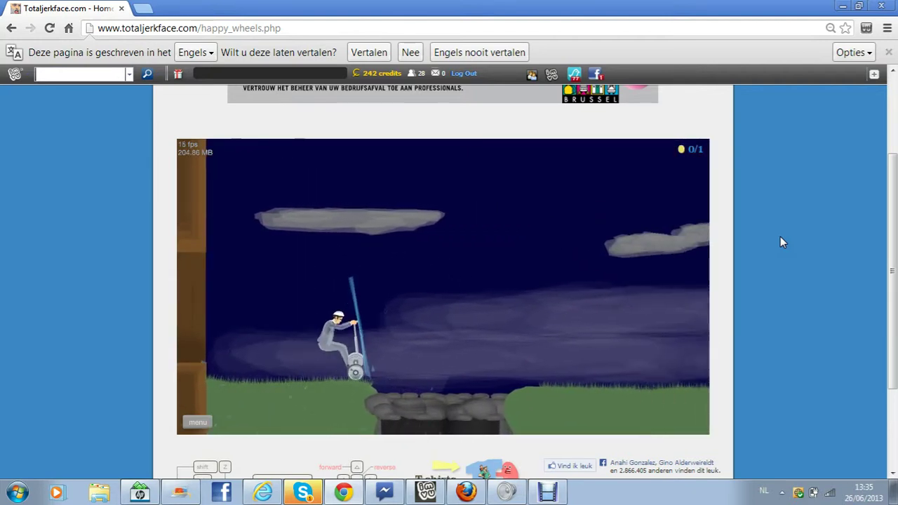
pyautogui.press('Up')
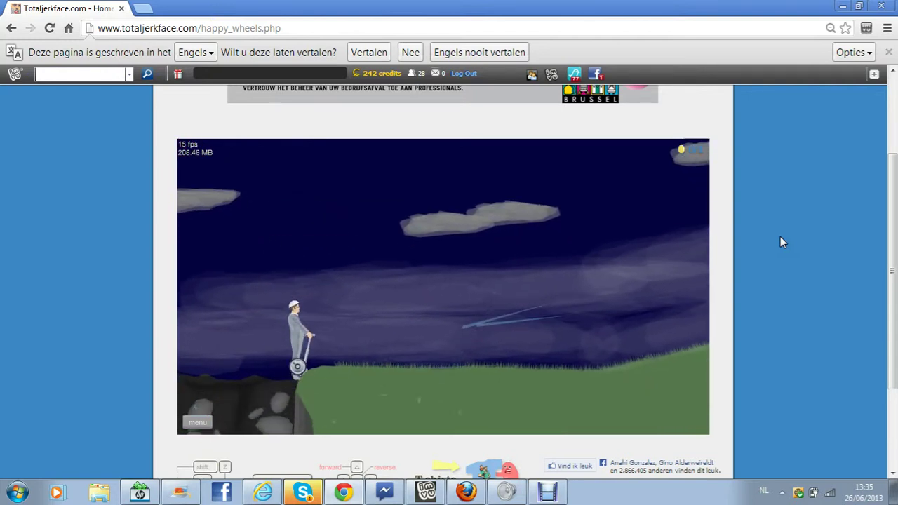
pyautogui.press('Up')
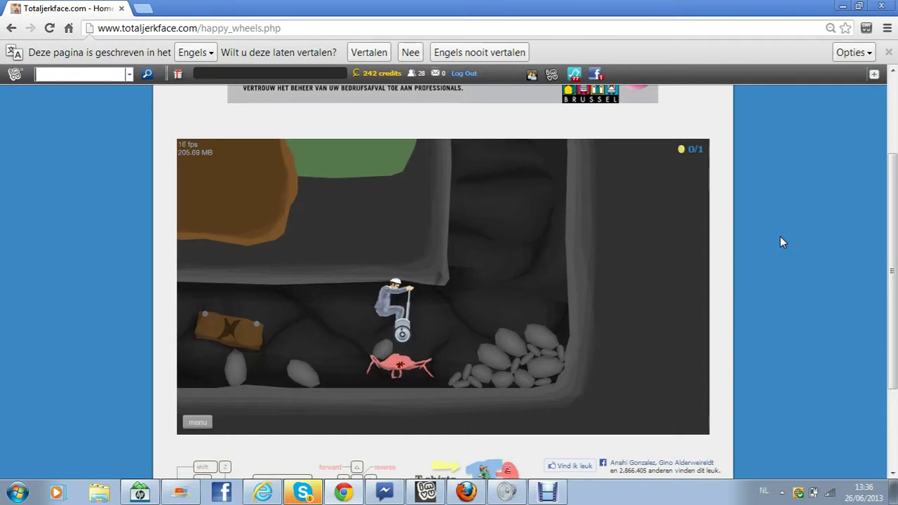
# Step: Back the segway left off the crab, past the torch, into the lower tunnel
pyautogui.press('Down')
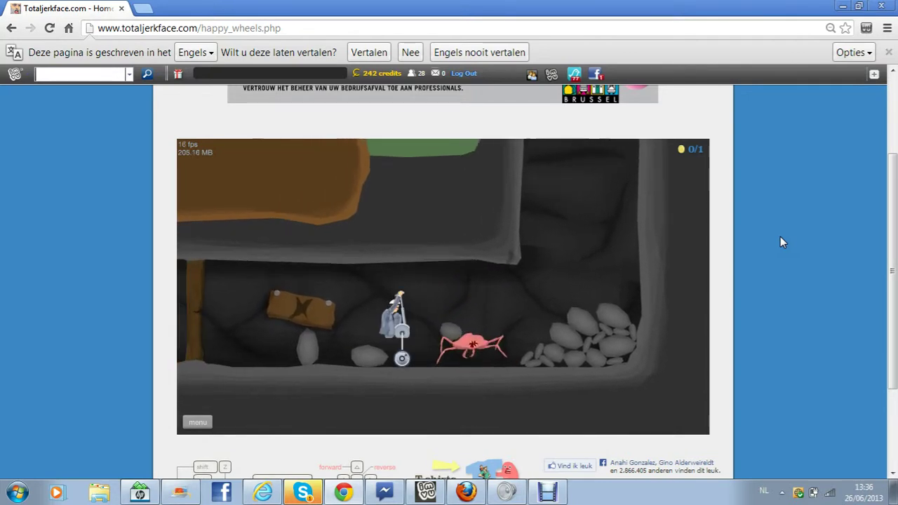
pyautogui.press('Down')
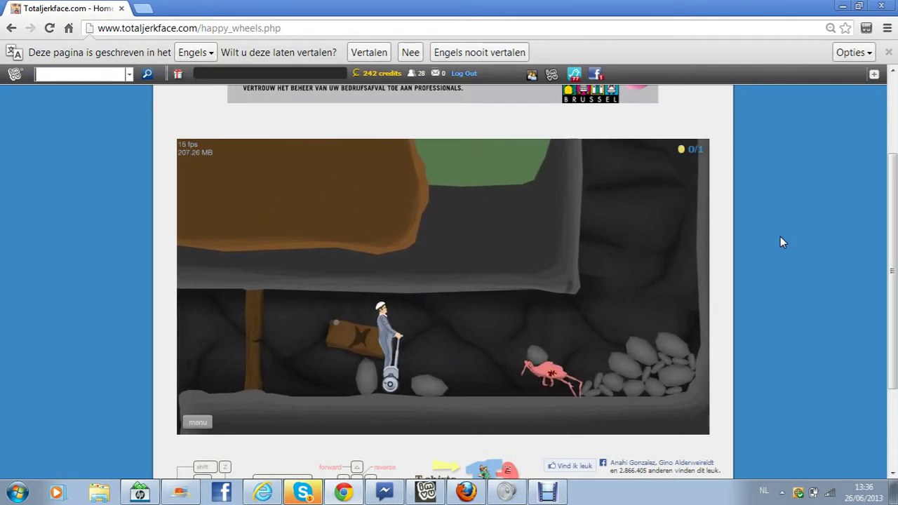
pyautogui.press('Down')
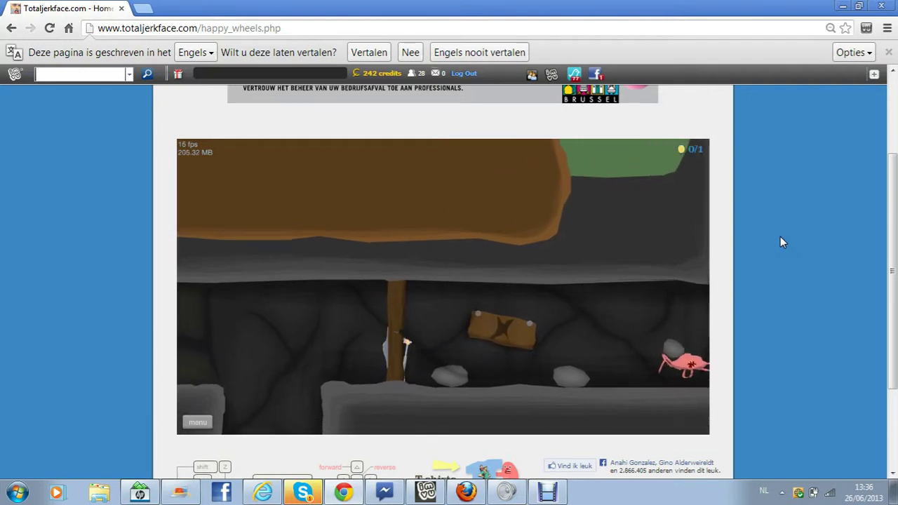
pyautogui.press('Down')
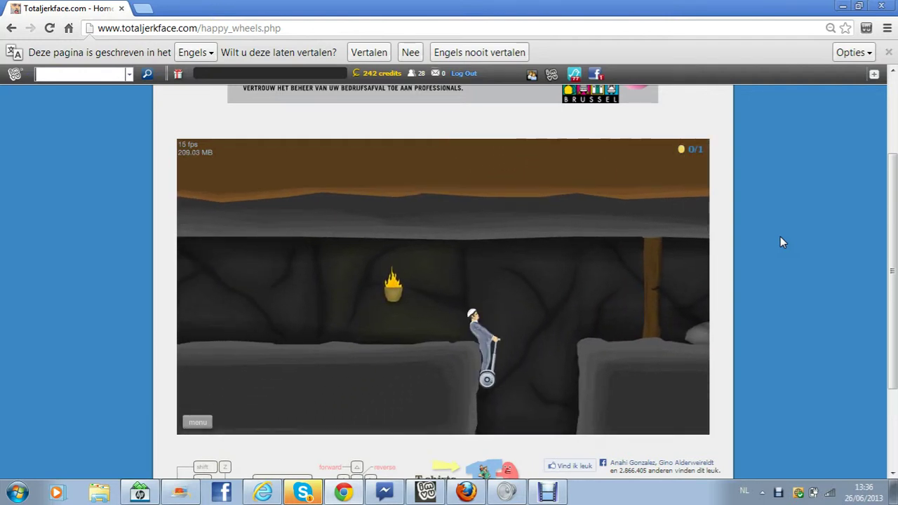
pyautogui.press('Down')
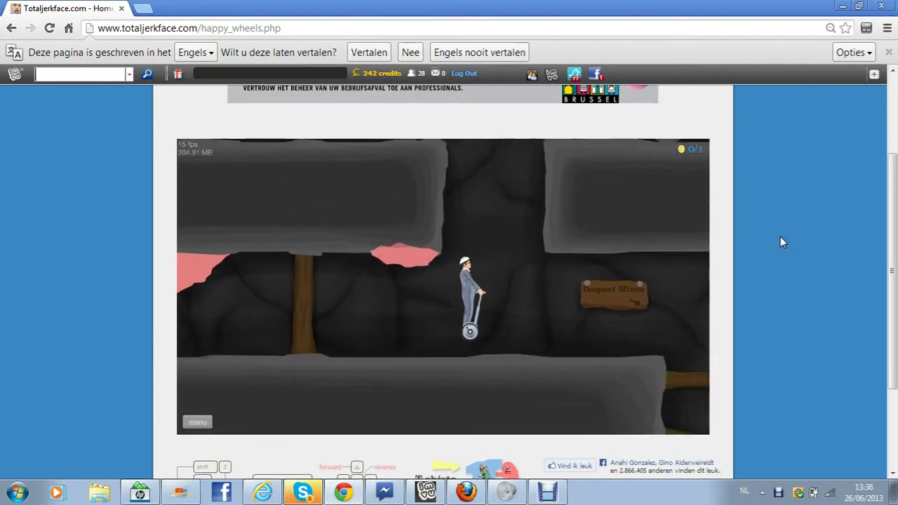
# Step: Ride past the Deepest Mines sign, drop into the shaft and climb the cave slope
pyautogui.press('Up')
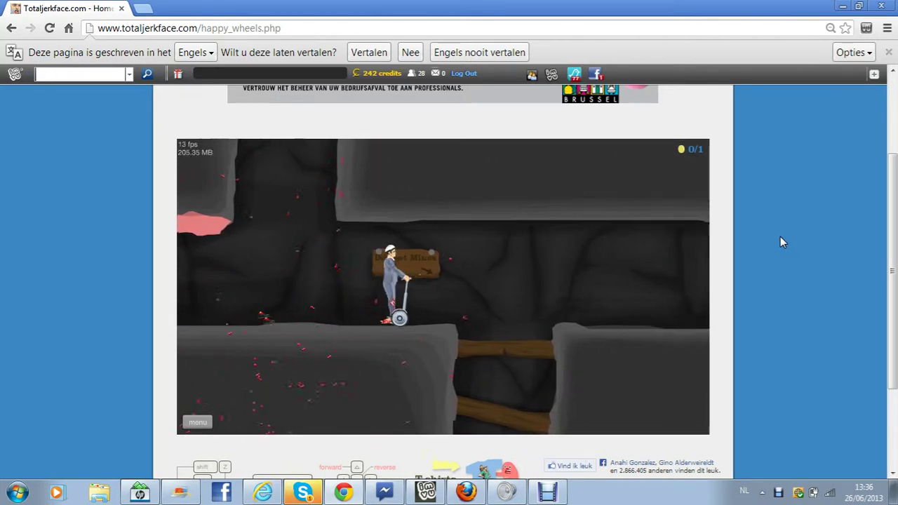
pyautogui.press('Up')
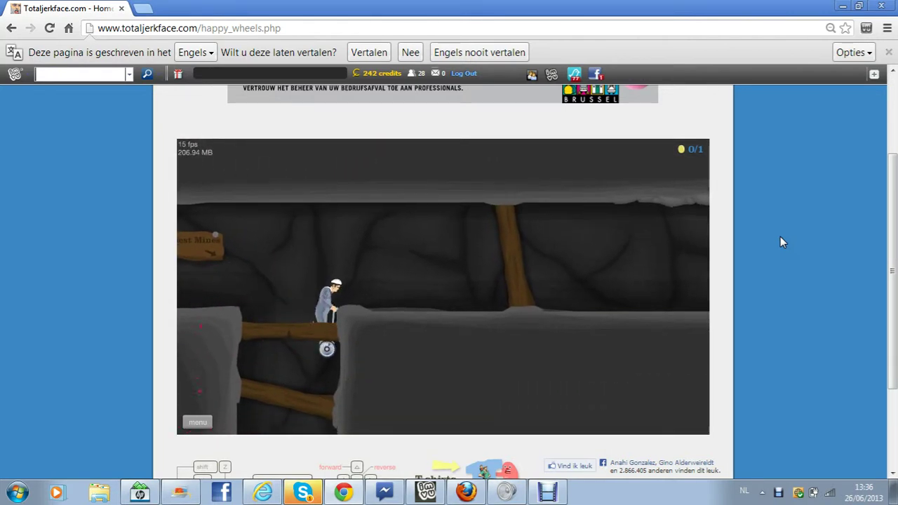
pyautogui.press('Up')
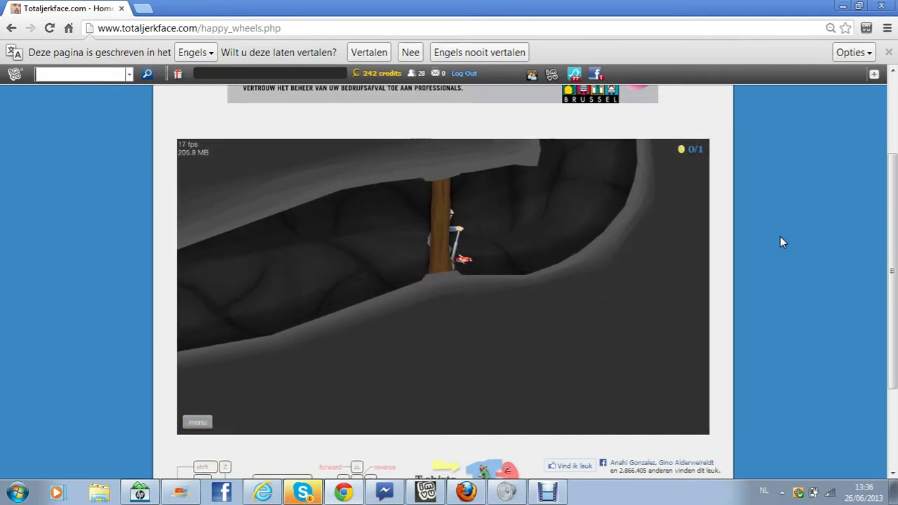
pyautogui.press('Up')
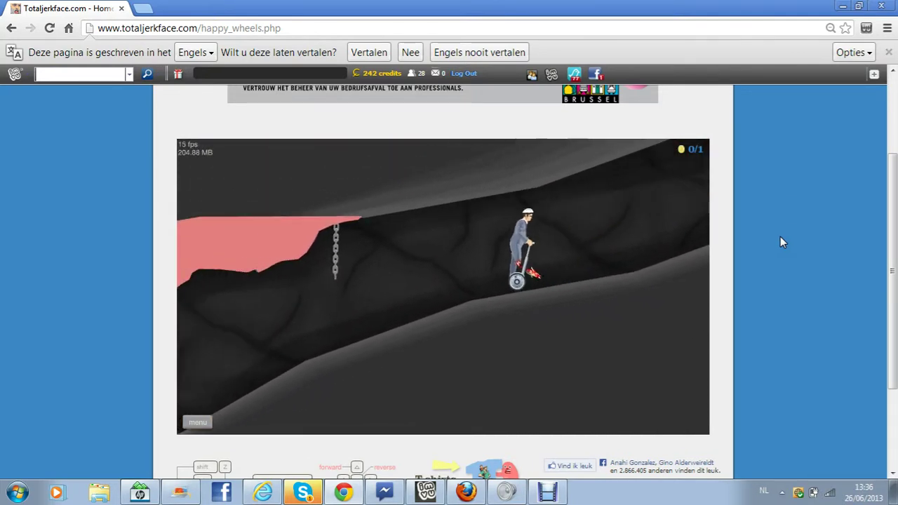
pyautogui.press('Up')
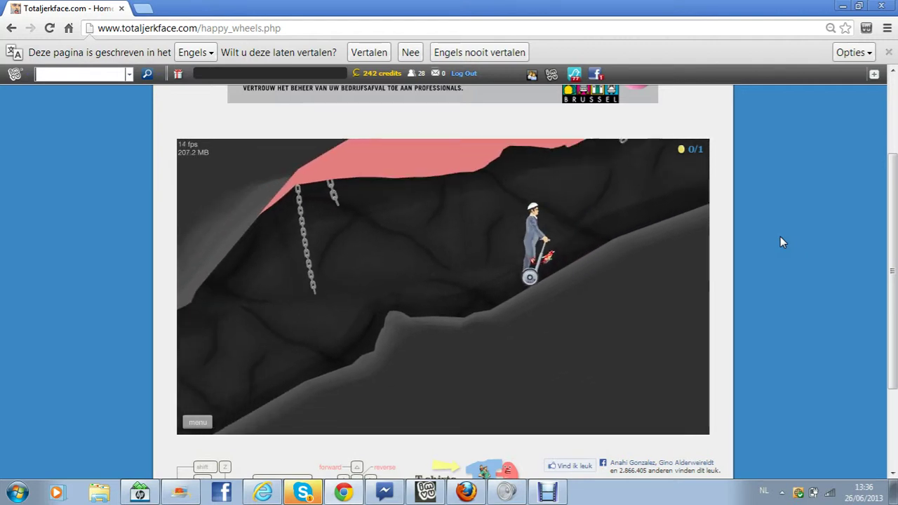
# Step: Reverse down the cave slope past the plank and drop into the pit
pyautogui.press('Down')
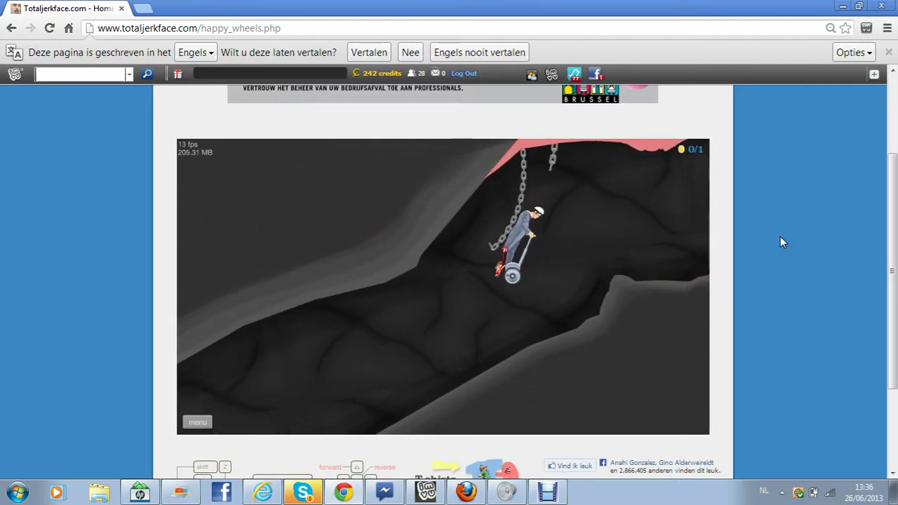
pyautogui.press('Down')
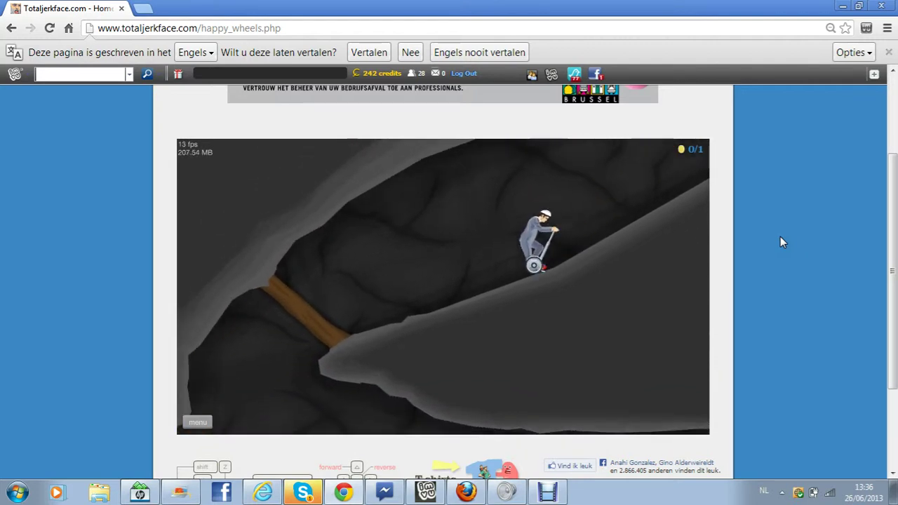
pyautogui.press('Down')
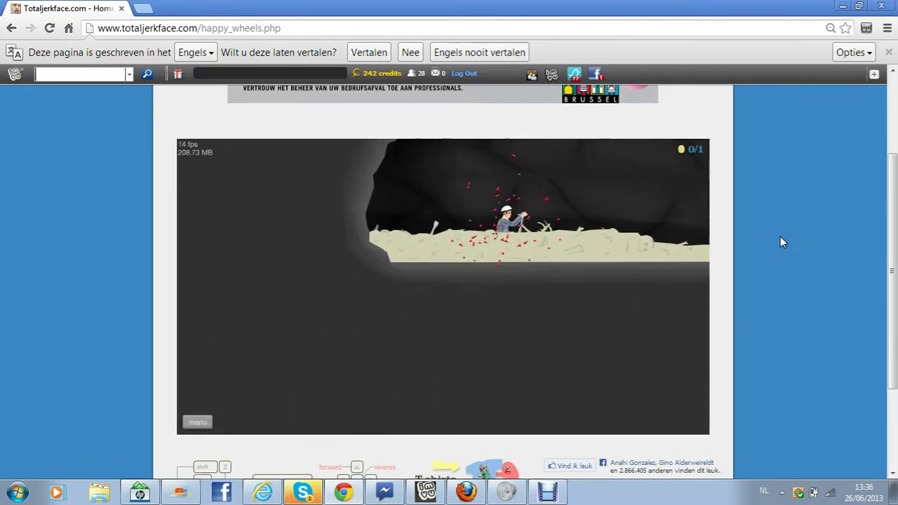
pyautogui.press('Down')
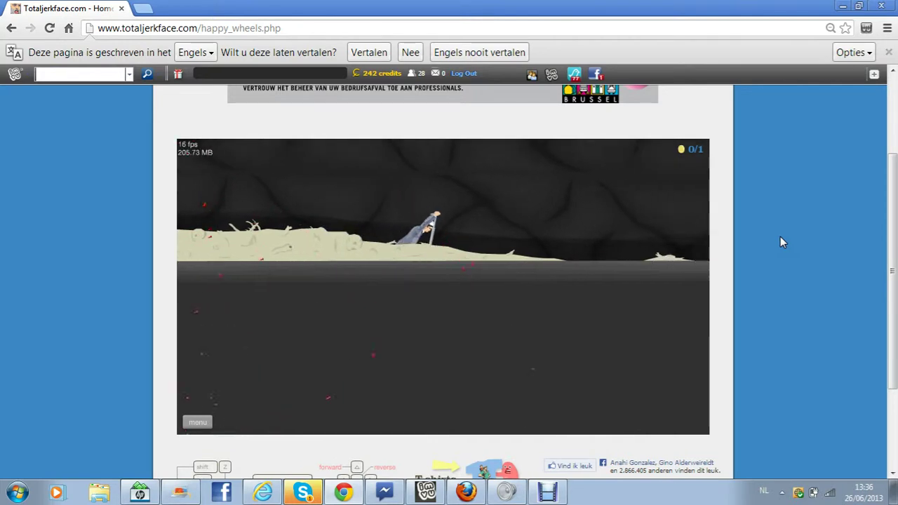
# Step: Move the crashed rider right through the cave past the wooden posts
pyautogui.press('Up')
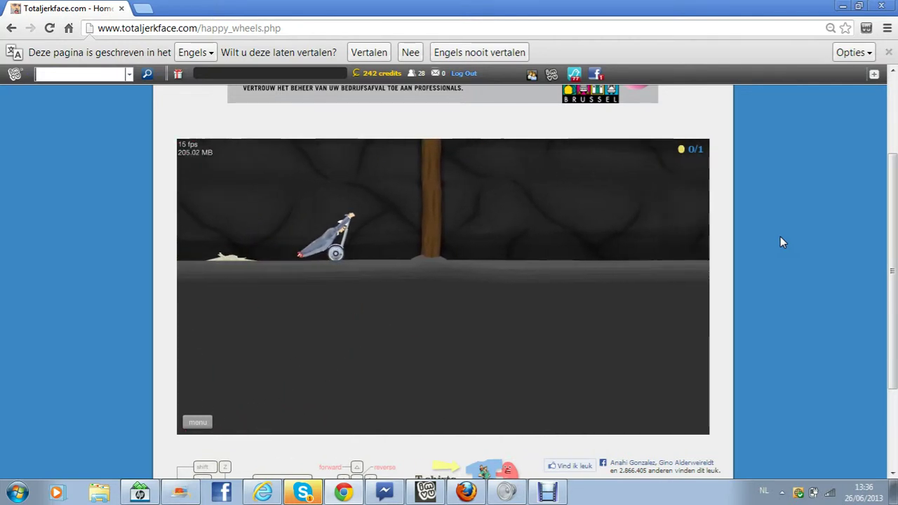
pyautogui.press('Up')
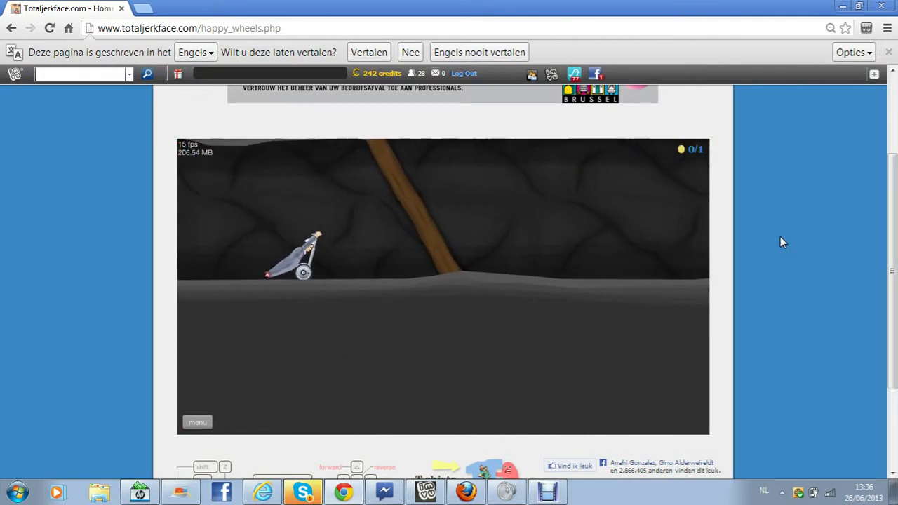
pyautogui.press('Up')
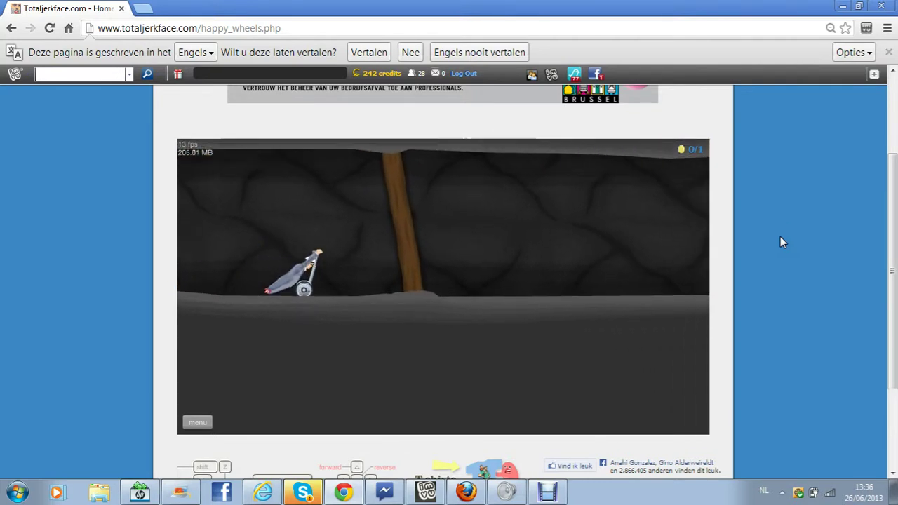
pyautogui.press('Up')
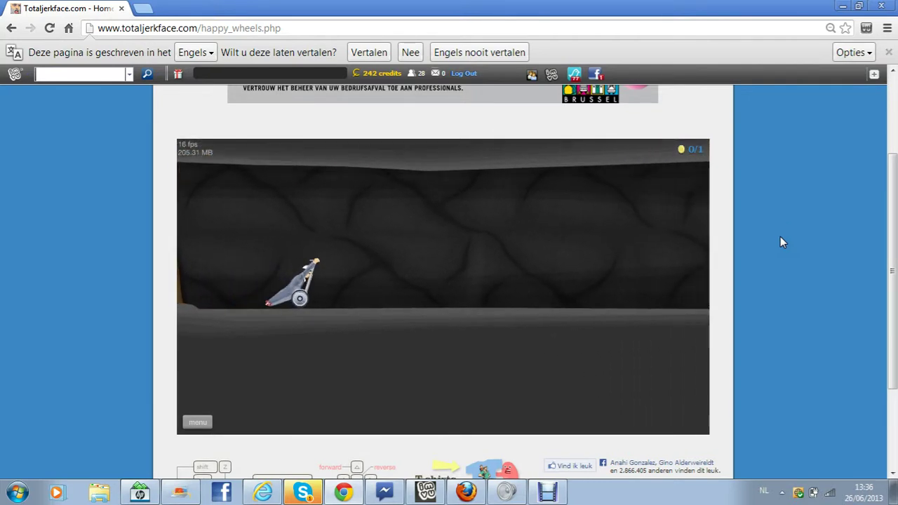
pyautogui.press('Up')
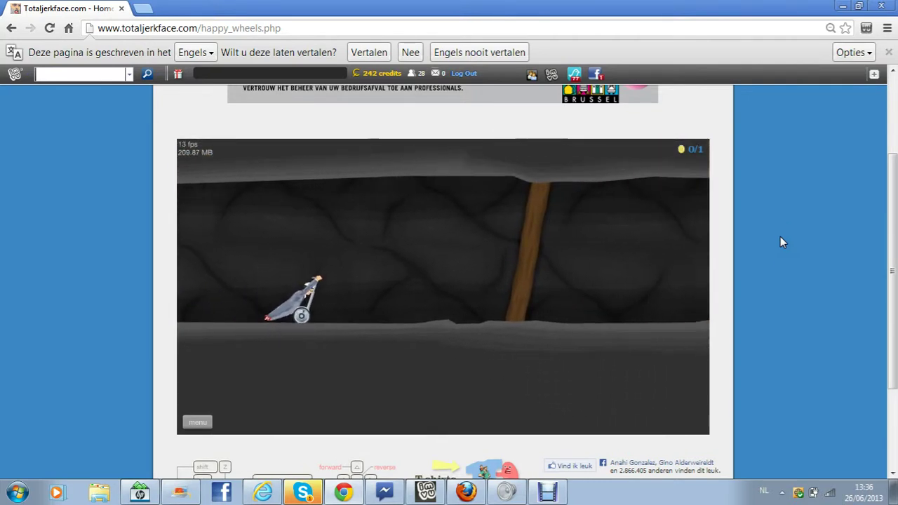
# Step: Drive the segway to the ledge, jump off it, then pause the level
pyautogui.press('Up')
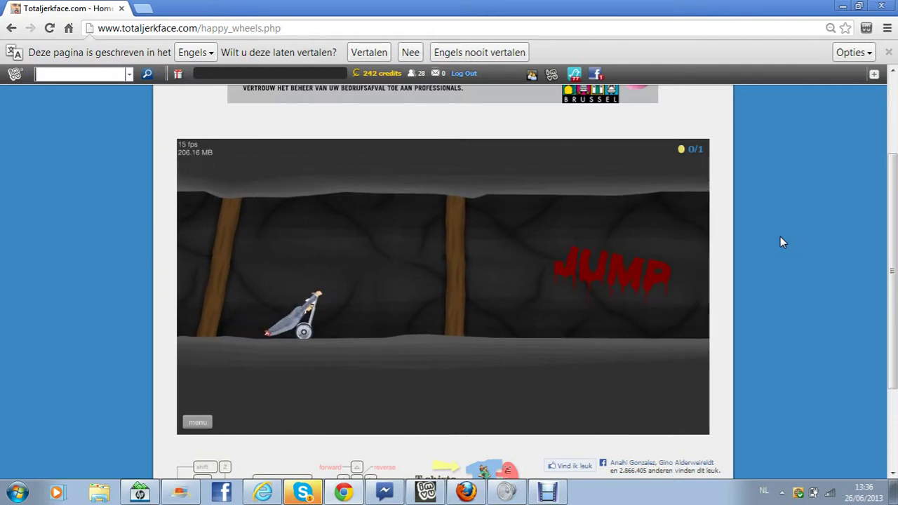
pyautogui.press('Up')
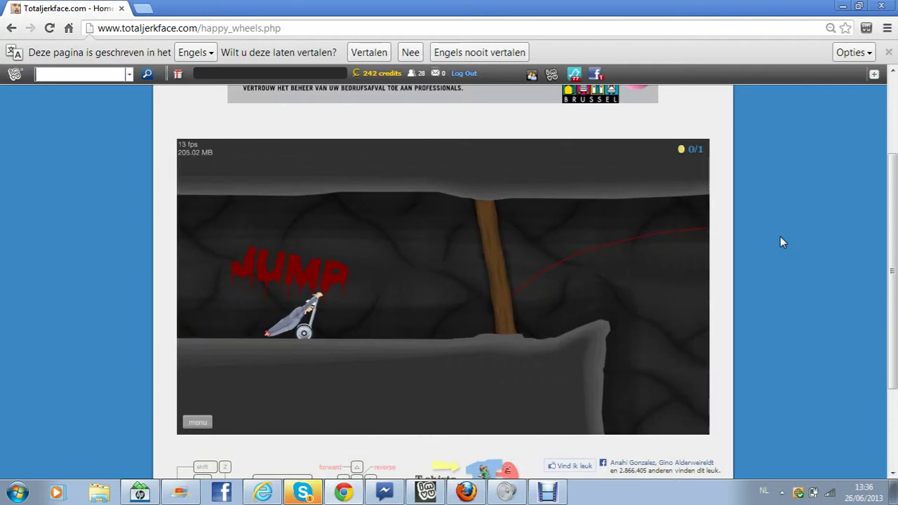
pyautogui.press('Up')
pyautogui.press('space')
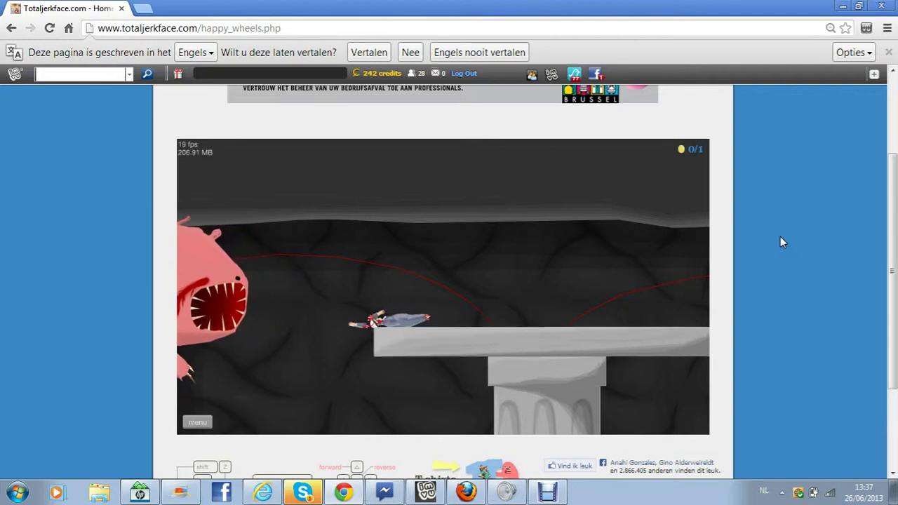
pyautogui.click(644, 255)
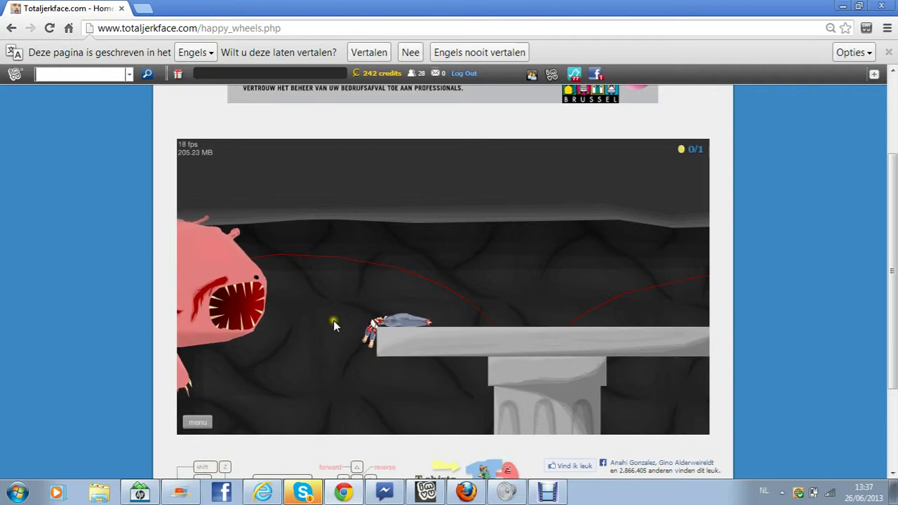
pyautogui.click(190, 424)
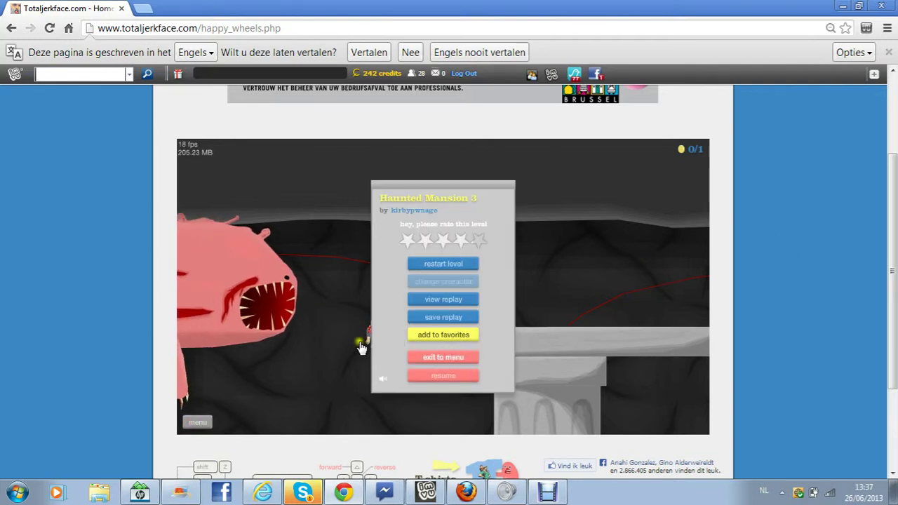
pyautogui.scroll(-2, 287, 413)
pyautogui.scroll(-3, 287, 413)
pyautogui.scroll(-3, 287, 413)
pyautogui.scroll(-3, 287, 413)
pyautogui.scroll(-3, 286, 413)
pyautogui.scroll(-3, 287, 415)
pyautogui.scroll(-3, 289, 375)
pyautogui.scroll(-1, 301, 395)
pyautogui.scroll(-1, 324, 327)
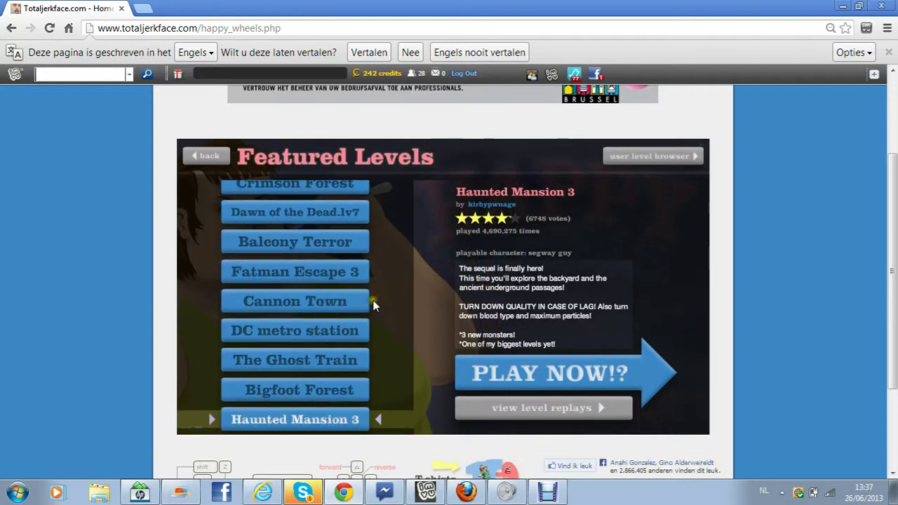
pyautogui.scroll(2, 357, 308)
pyautogui.scroll(2, 350, 316)
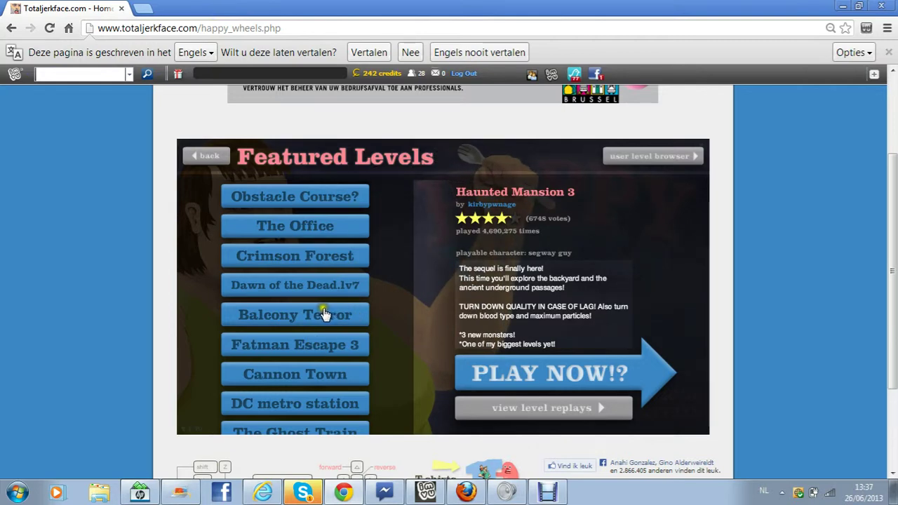
# Step: Launch Balcony Terror from the Featured Levels list
pyautogui.click(545, 375)
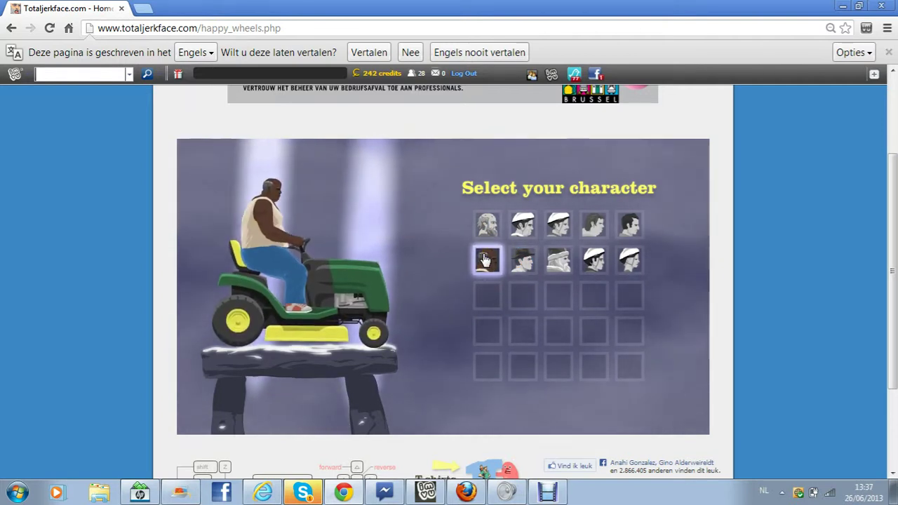
# Step: Pick the lawnmower rider and drive it off the rooftop into the street
pyautogui.click(485, 259)
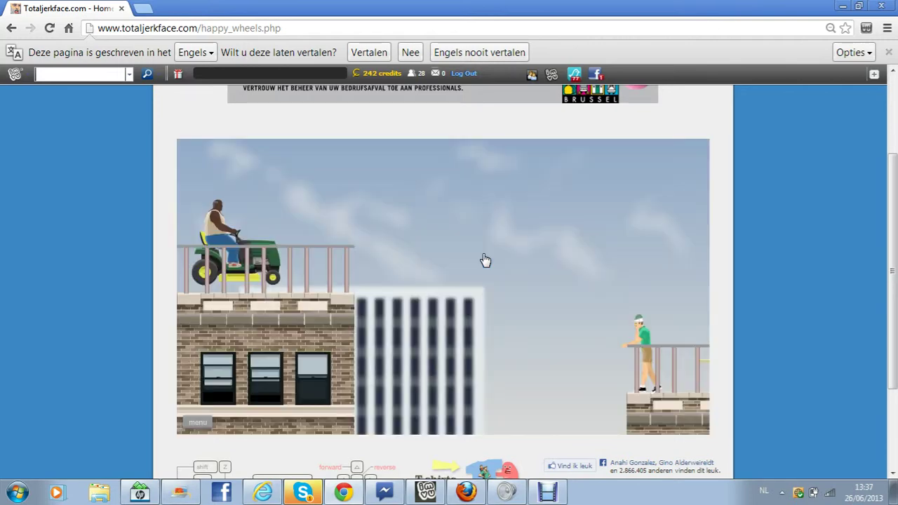
pyautogui.press('Up')
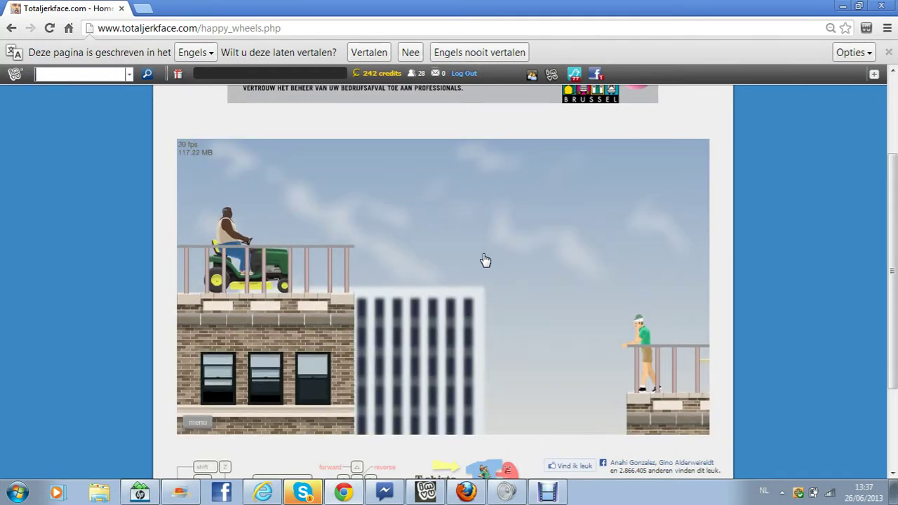
pyautogui.press('Up')
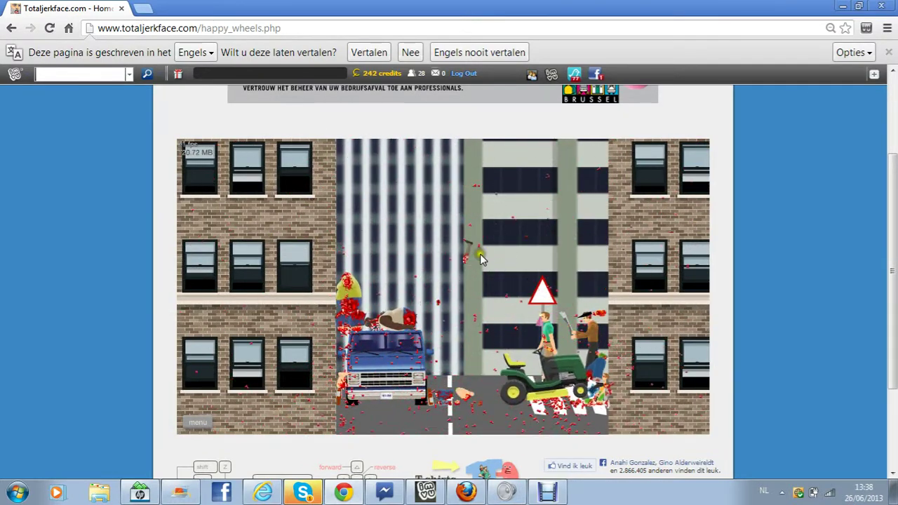
# Step: Pause Balcony Terror, exit to Featured Levels, and launch North Pole Rush
pyautogui.click(199, 421)
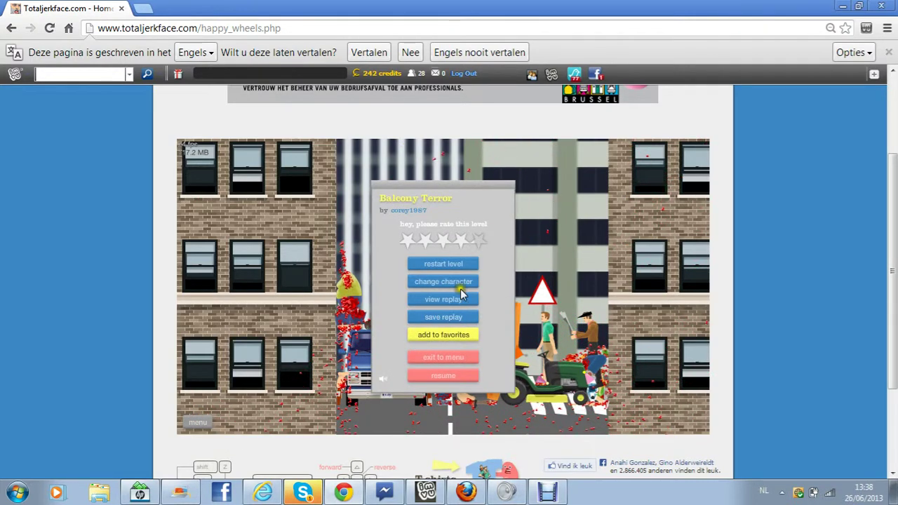
pyautogui.click(440, 358)
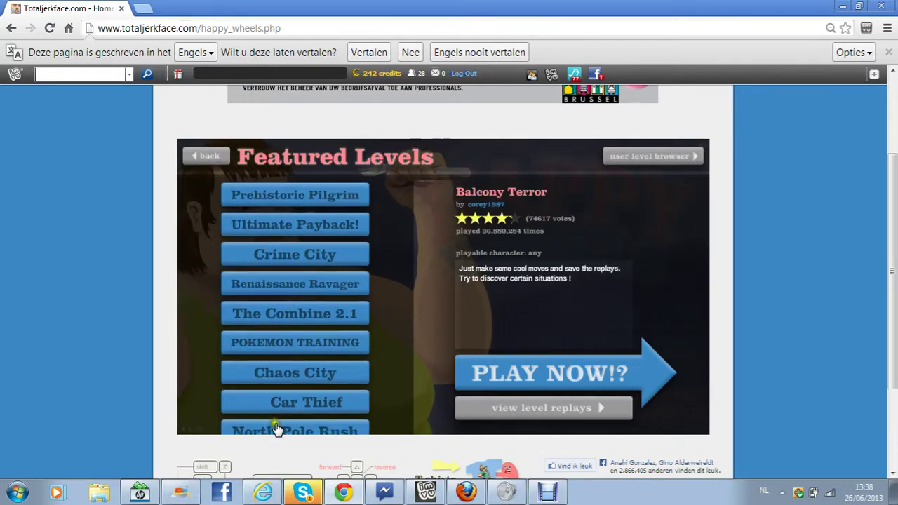
pyautogui.scroll(-2, 293, 323)
pyautogui.scroll(-3, 288, 266)
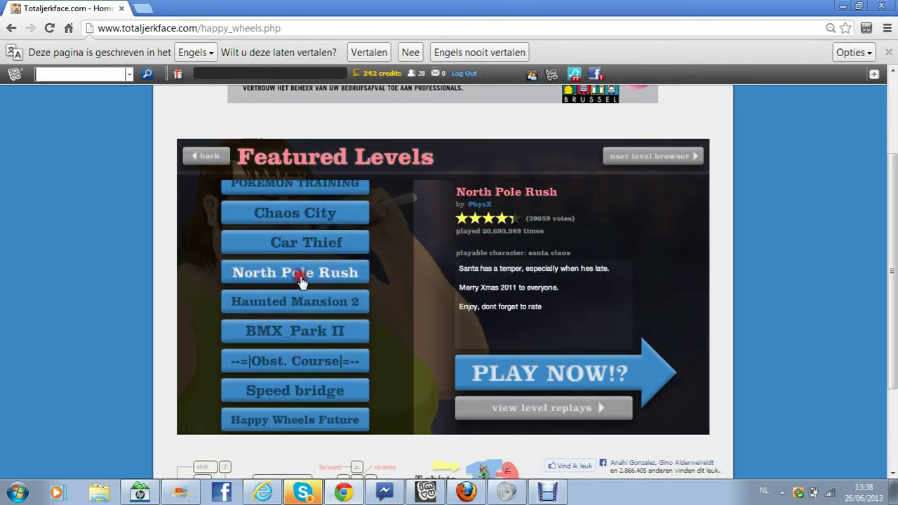
pyautogui.click(501, 370)
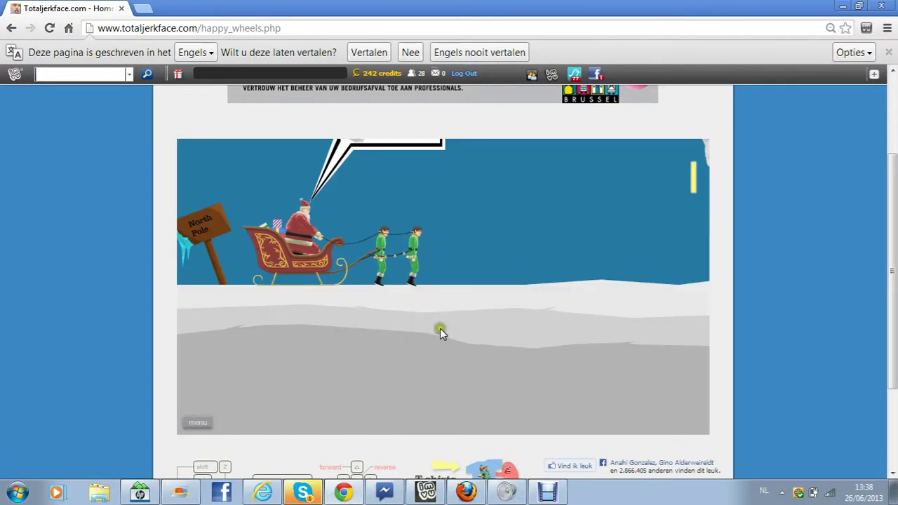
# Step: Pull Santa's sleigh up the snow, over the wooden ramp, and launch it off the cliff
pyautogui.press('Up')
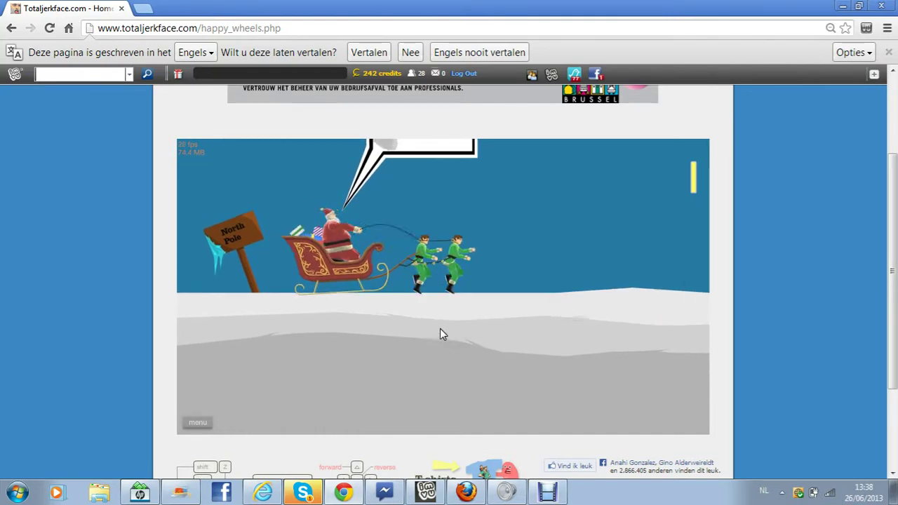
pyautogui.press('Up')
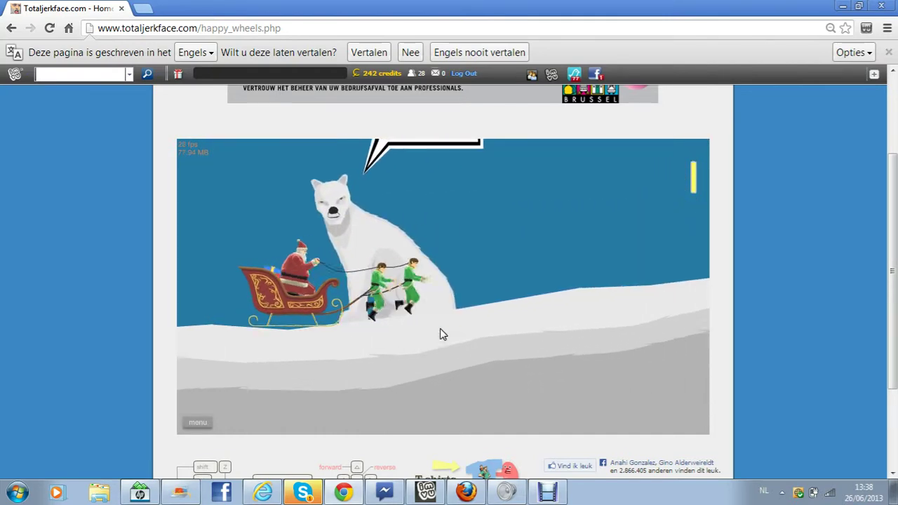
pyautogui.press('Up')
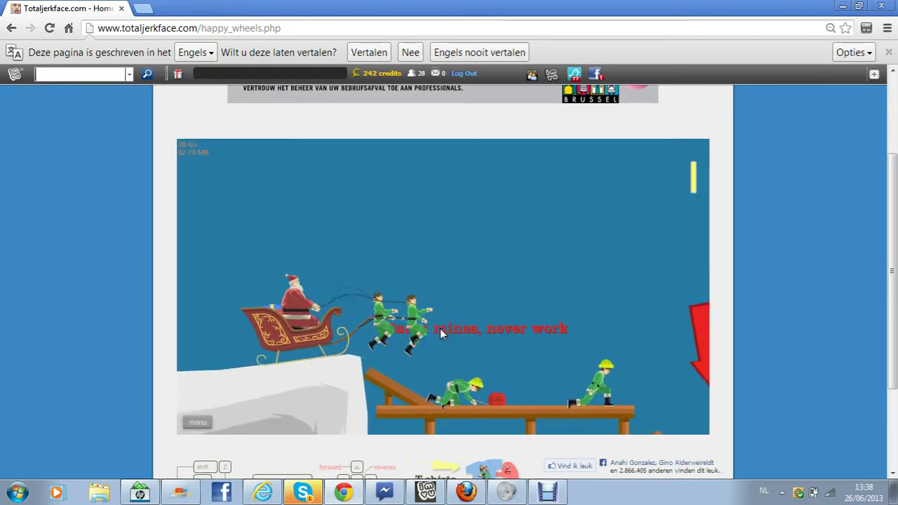
pyautogui.press('Up')
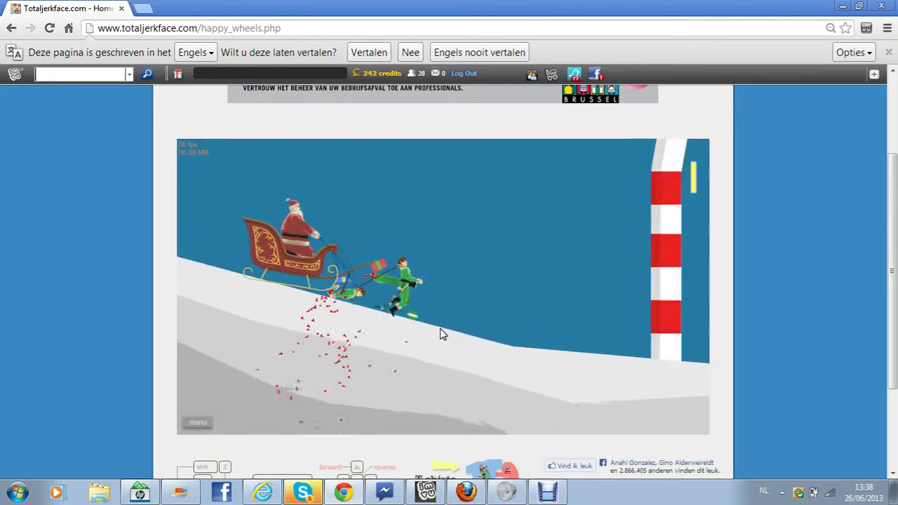
pyautogui.press('space')
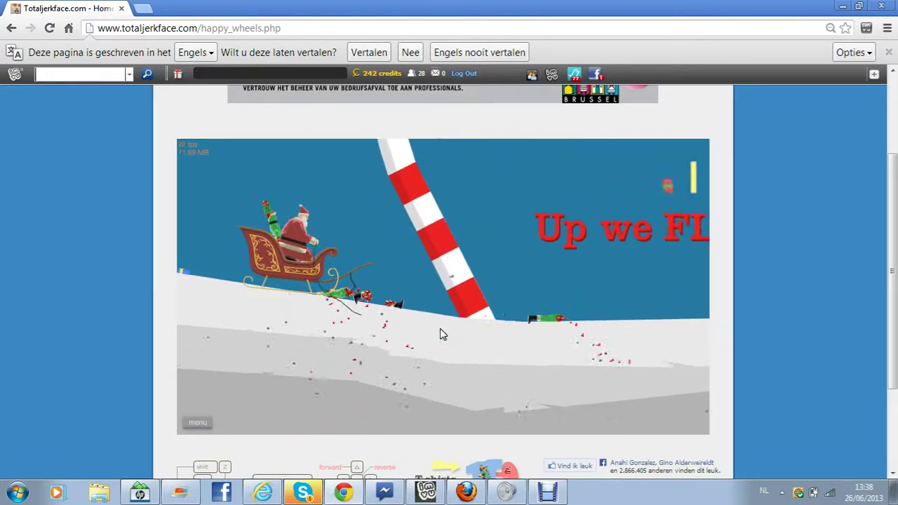
pyautogui.press('Up')
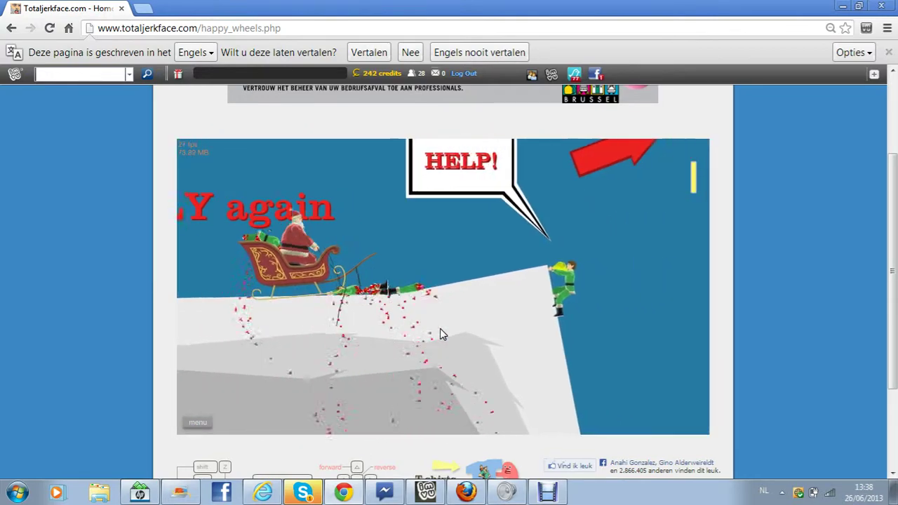
pyautogui.press('space')
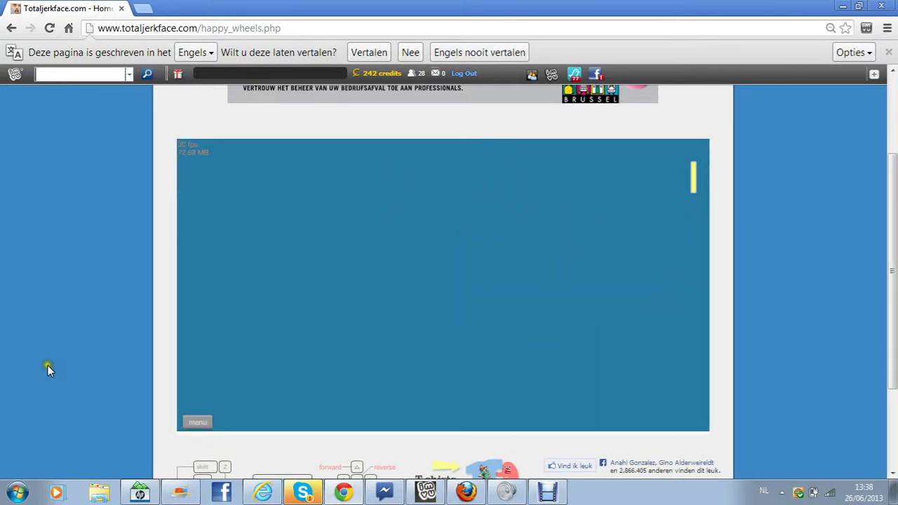
# Step: Quit North Pole Rush to the Featured Levels list and pick Pokemon Adventure
pyautogui.click(209, 421)
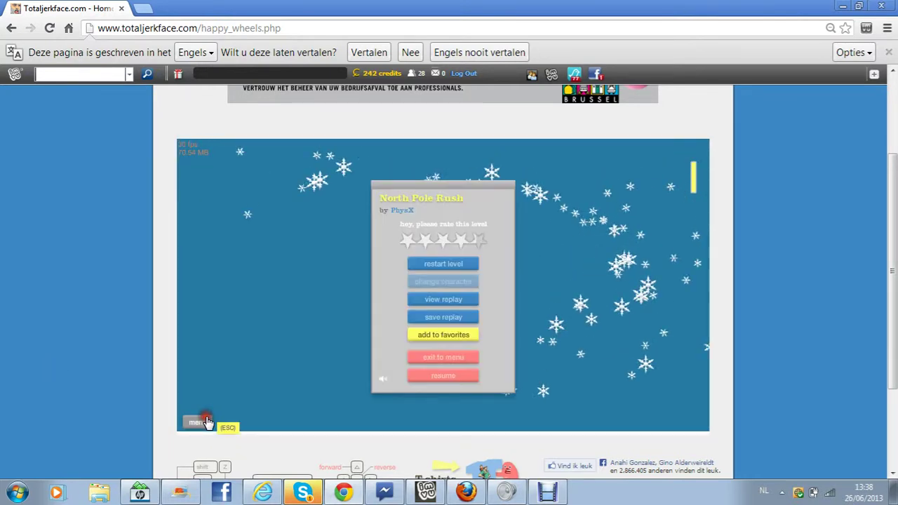
pyautogui.click(444, 359)
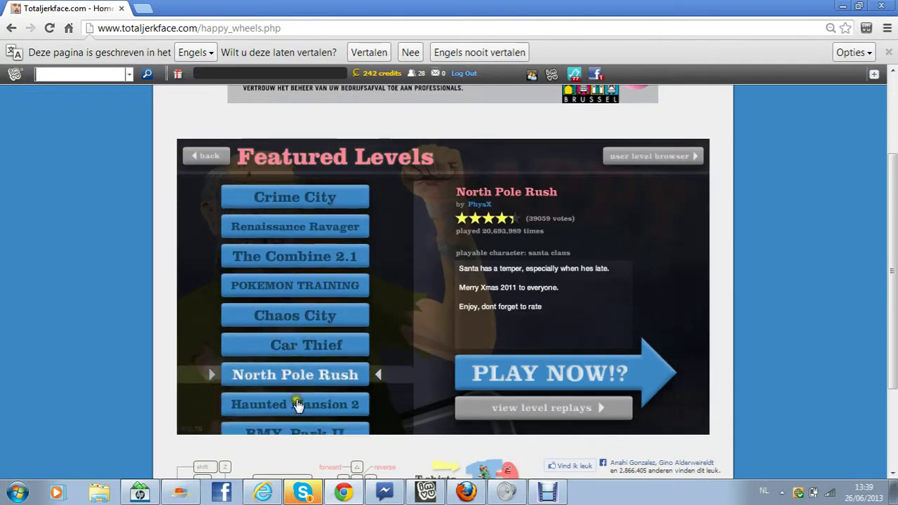
pyautogui.scroll(-3, 296, 403)
pyautogui.scroll(-3, 296, 351)
pyautogui.scroll(-1, 296, 314)
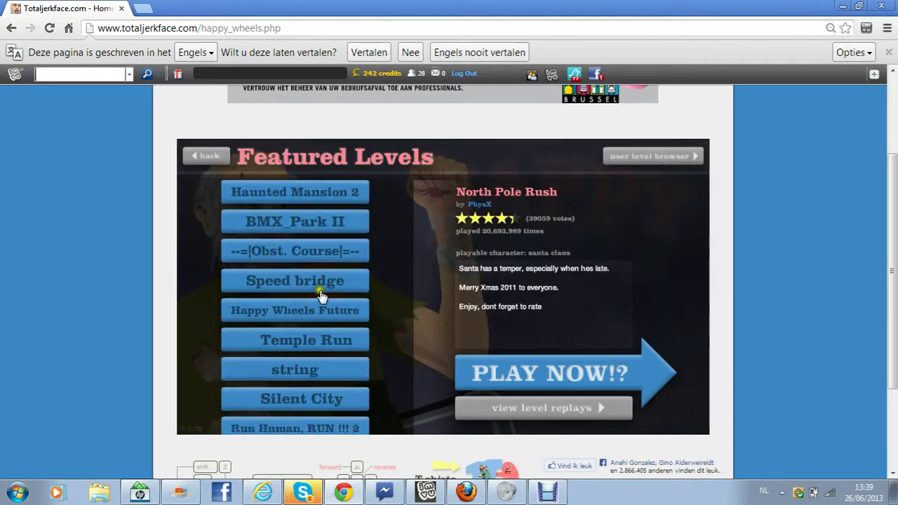
pyautogui.scroll(-3, 305, 395)
pyautogui.scroll(-2, 301, 395)
pyautogui.scroll(-3, 295, 417)
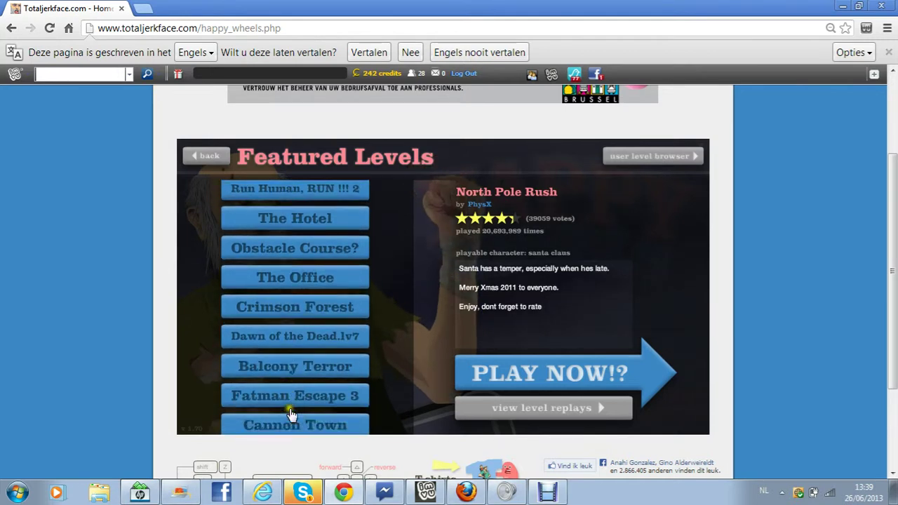
pyautogui.scroll(-3, 291, 414)
pyautogui.scroll(-3, 291, 413)
pyautogui.scroll(-3, 292, 414)
pyautogui.scroll(-2, 293, 414)
pyautogui.scroll(-3, 293, 414)
pyautogui.scroll(-3, 294, 410)
pyautogui.scroll(-2, 301, 403)
pyautogui.scroll(-2, 316, 396)
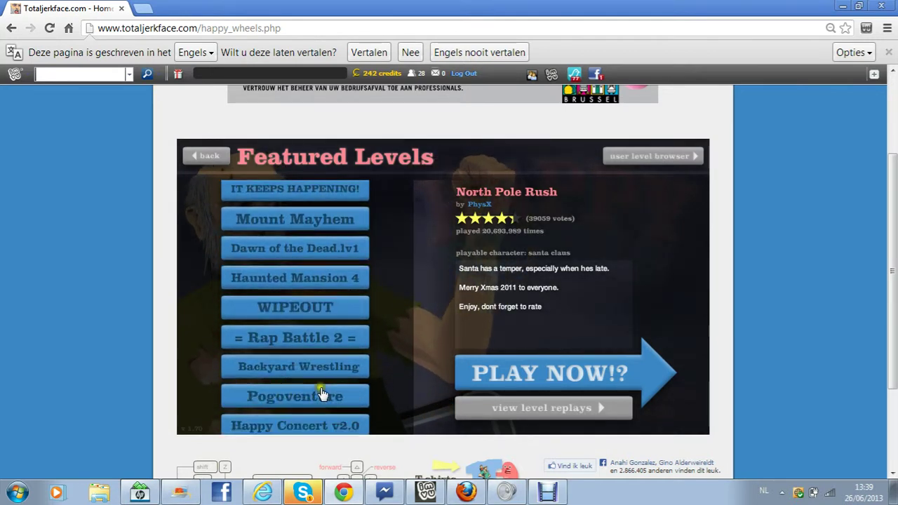
pyautogui.scroll(-3, 322, 392)
pyautogui.scroll(-1, 328, 389)
pyautogui.scroll(-1, 332, 386)
pyautogui.scroll(-3, 337, 383)
pyautogui.scroll(-2, 336, 377)
pyautogui.scroll(-3, 330, 350)
pyautogui.scroll(-1, 327, 329)
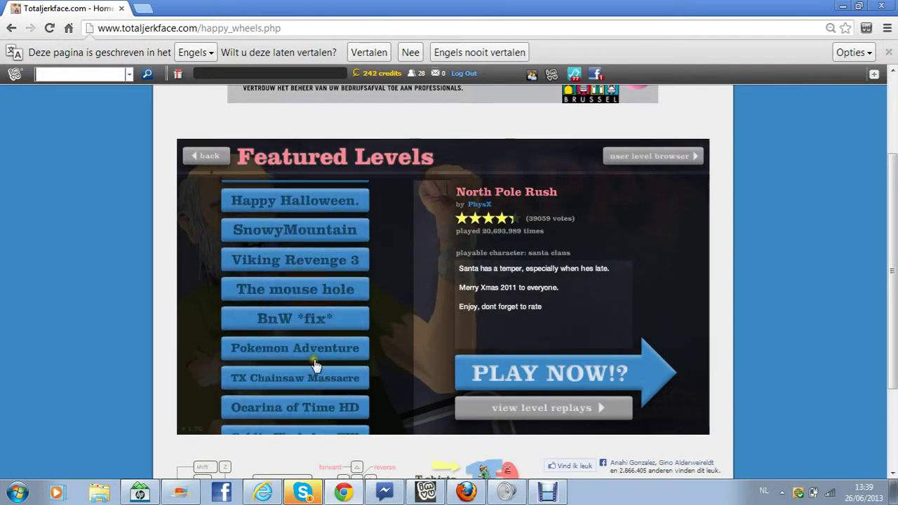
pyautogui.scroll(-1, 323, 351)
pyautogui.scroll(-1, 319, 340)
pyautogui.scroll(1, 312, 326)
pyautogui.click(313, 327)
# Step: Start Pokemon Adventure and ride through the bedroom and kitchen out of the house
pyautogui.click(560, 382)
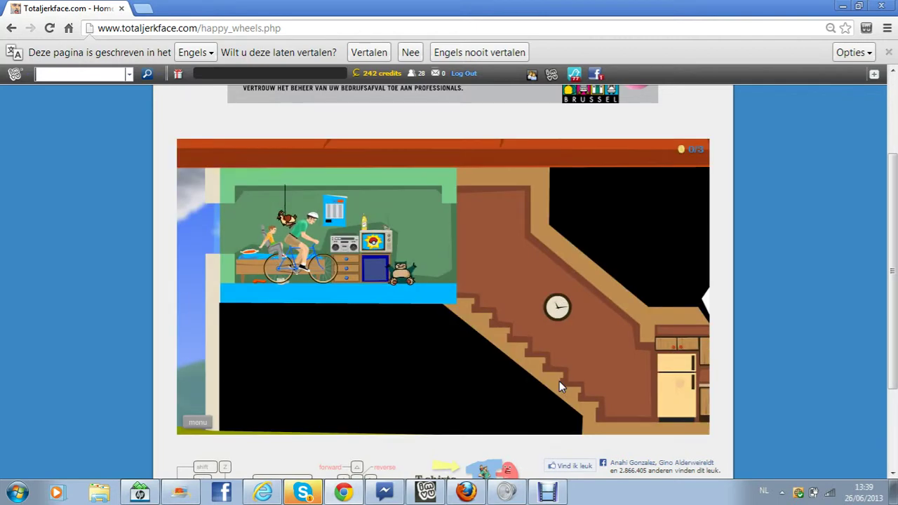
pyautogui.press('Up')
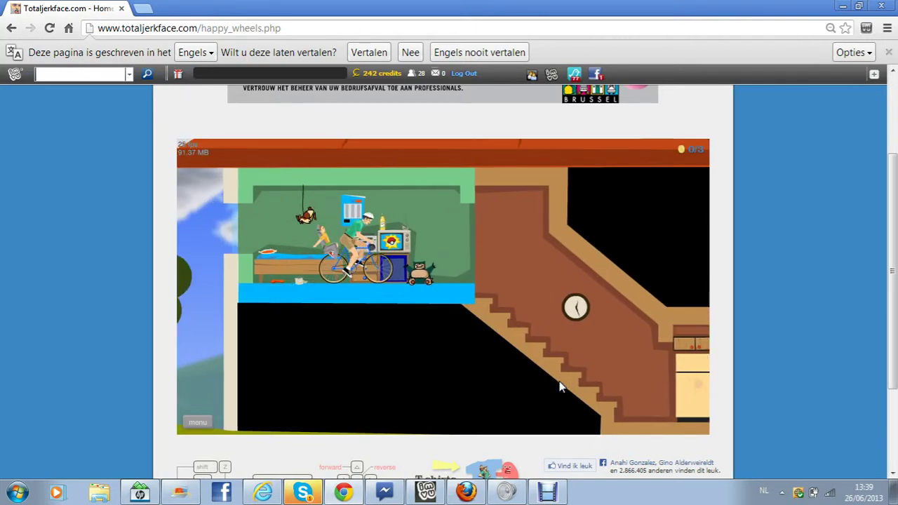
pyautogui.press('Up')
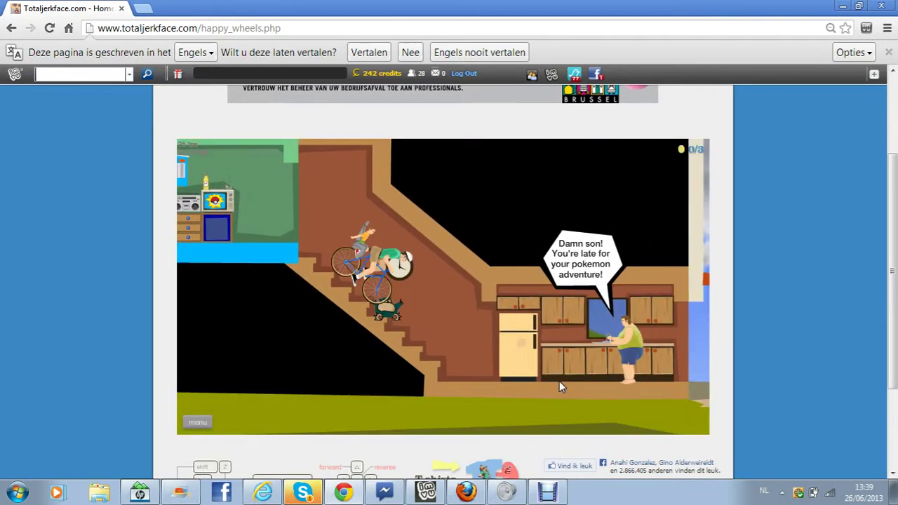
pyautogui.press('Up')
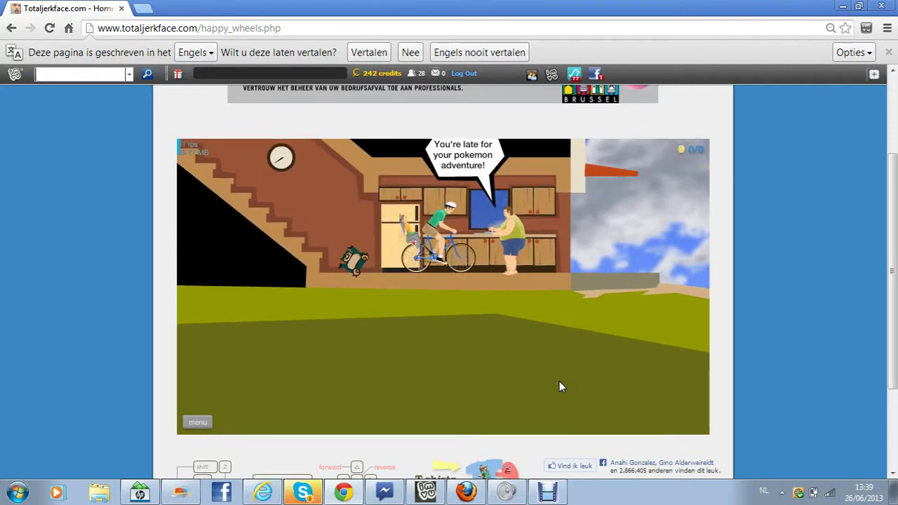
pyautogui.press('Up')
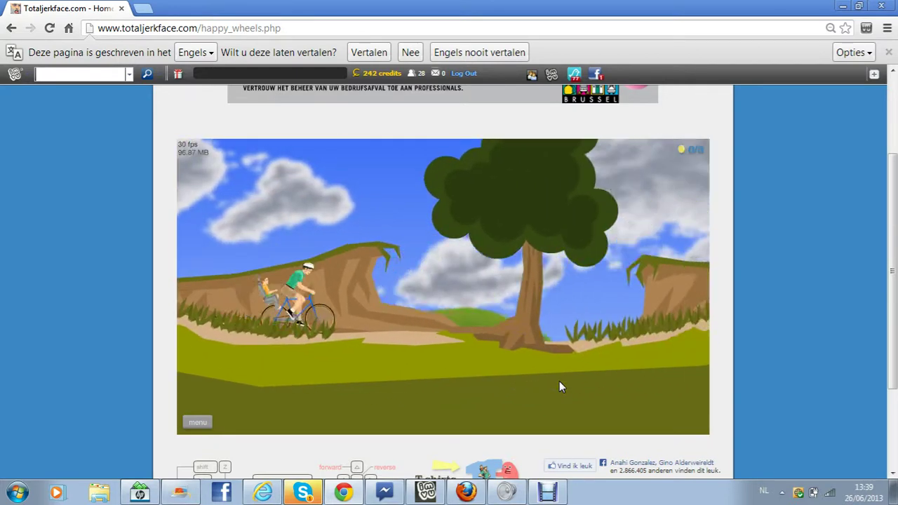
# Step: Ride over the hills past the Pokémon centre and Pikachu until the crash
pyautogui.press('Up')
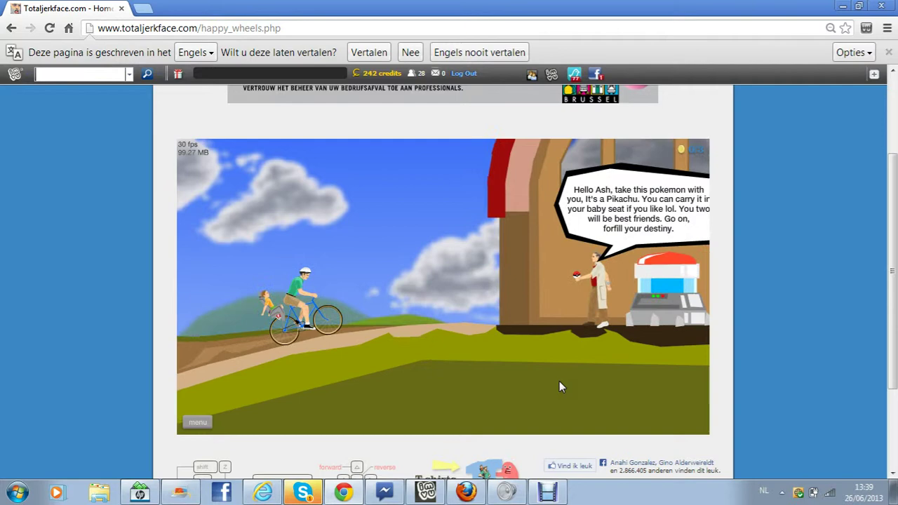
pyautogui.press('Up')
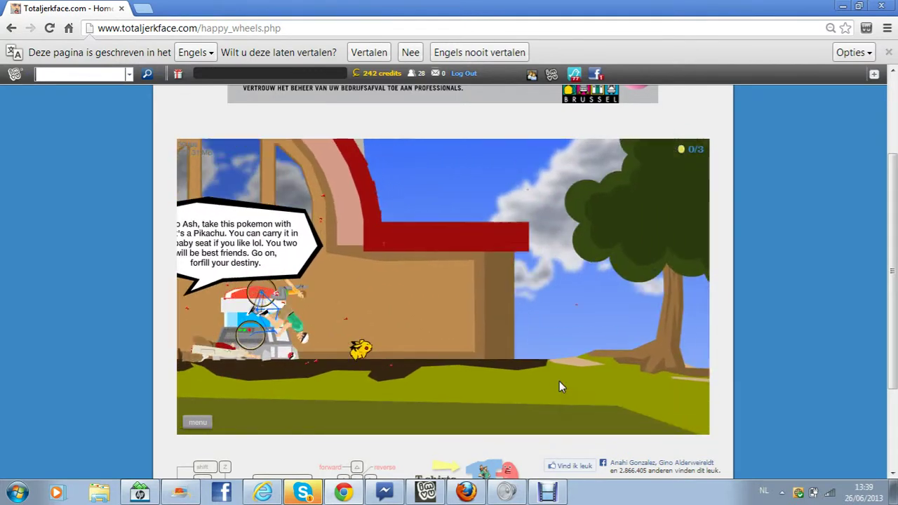
pyautogui.press('Up')
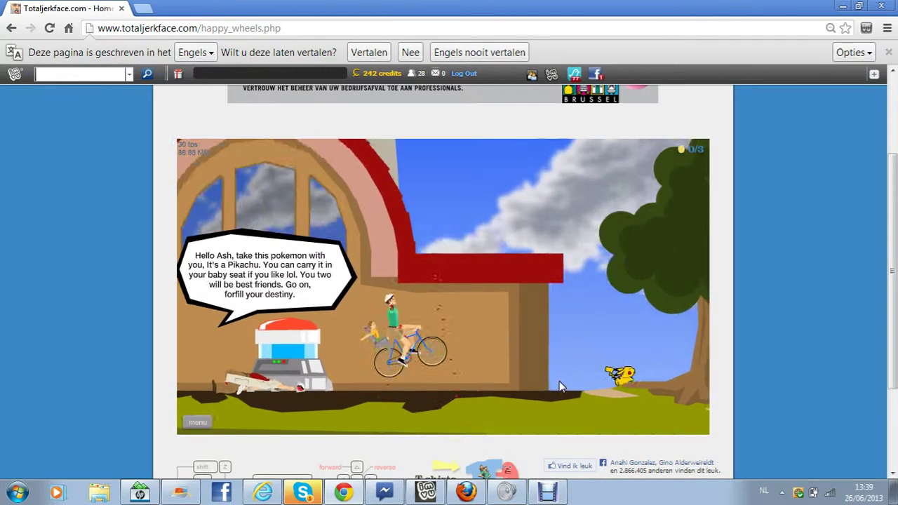
pyautogui.press('Up')
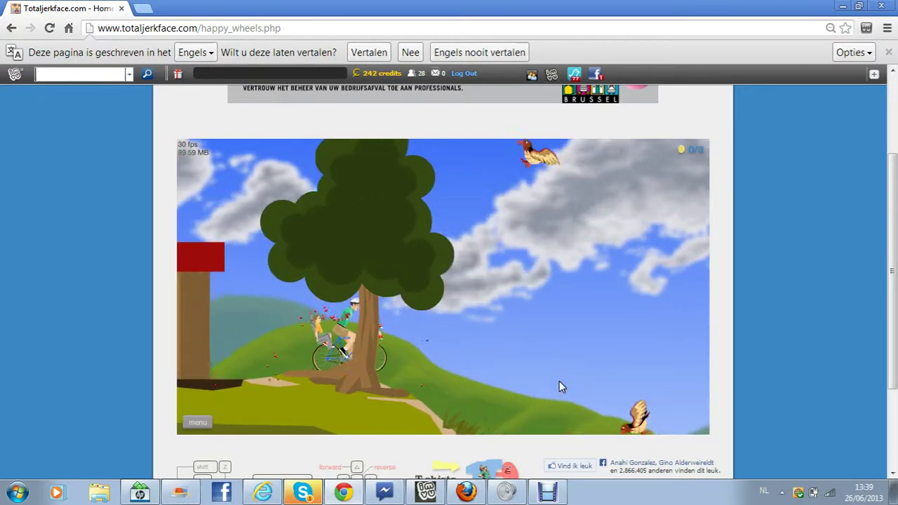
pyautogui.press('Up')
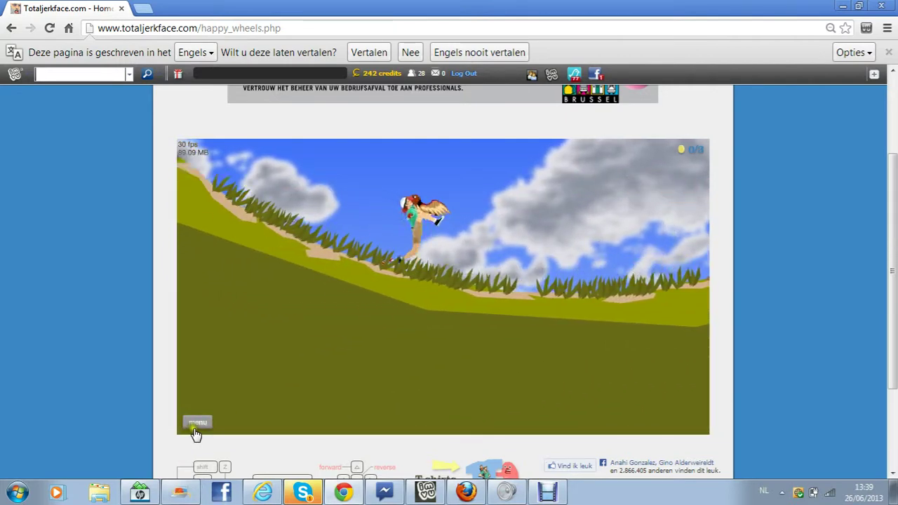
# Step: Restart Pokemon Adventure and ride through the kitchen onto the grassy hills
pyautogui.click(196, 425)
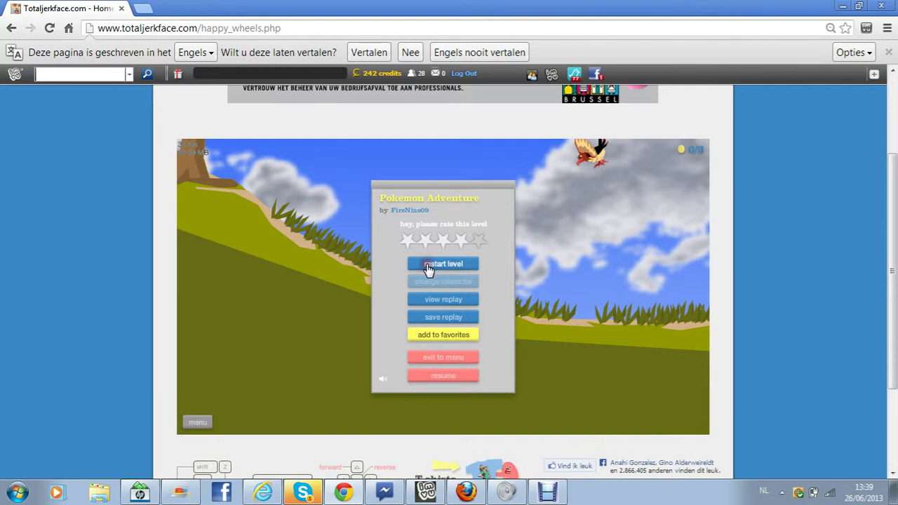
pyautogui.click(449, 260)
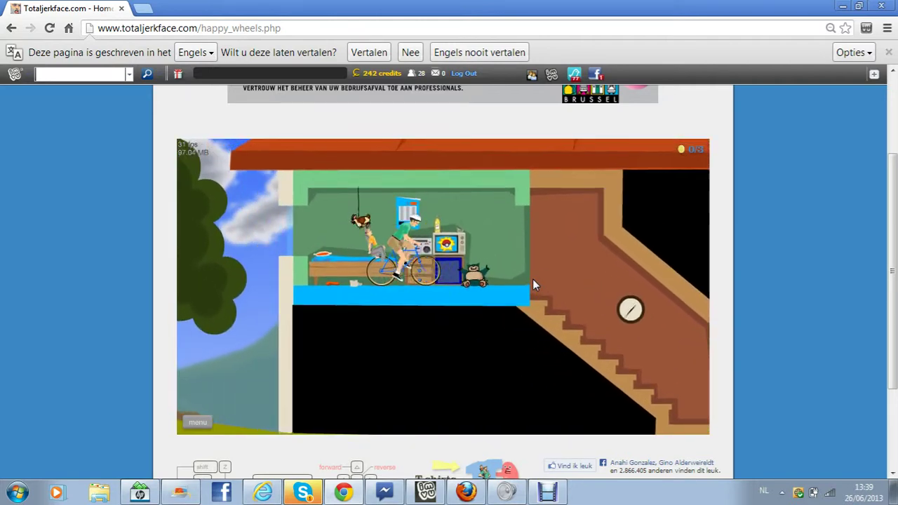
pyautogui.press('Up')
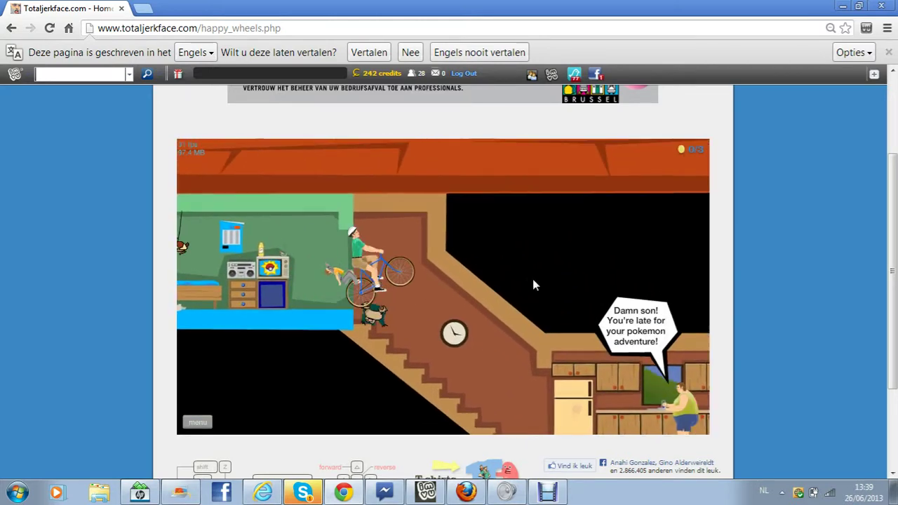
pyautogui.press('Up')
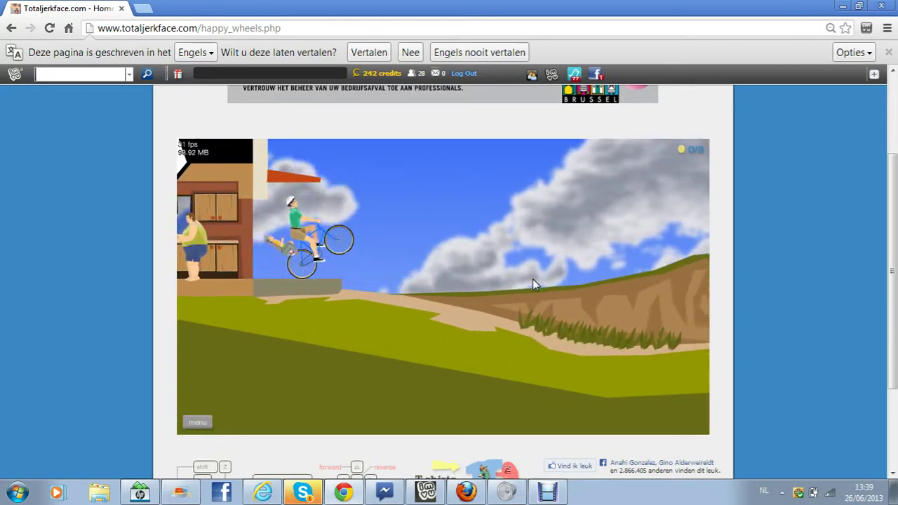
# Step: Ride past the Pokémon centre and the tree down the slope
pyautogui.press('Up')
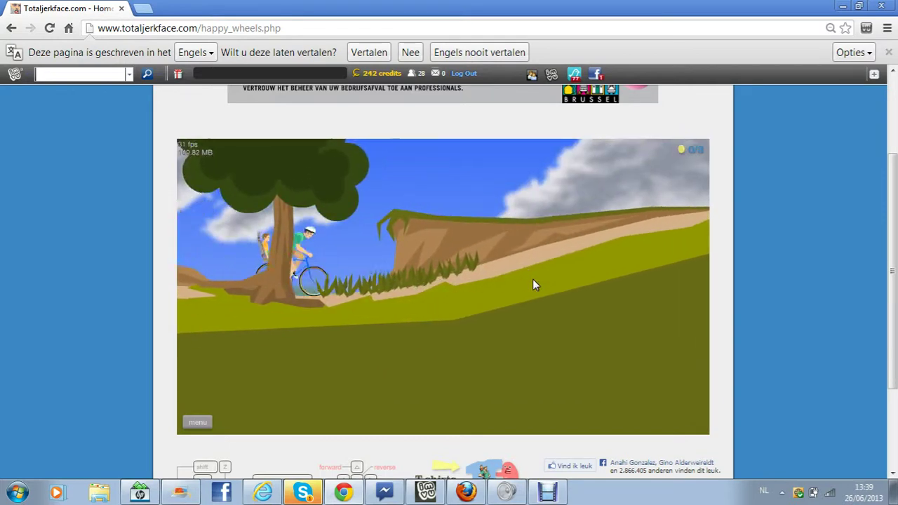
pyautogui.press('Up')
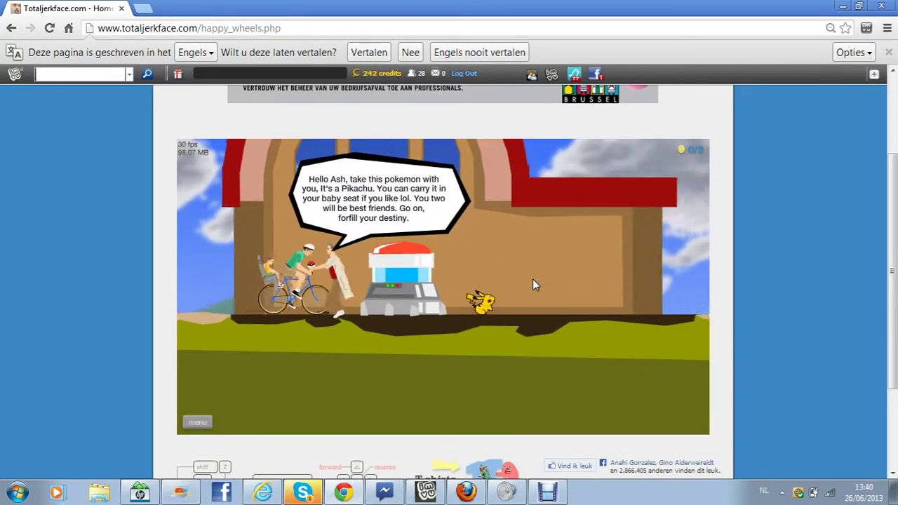
pyautogui.press('Up')
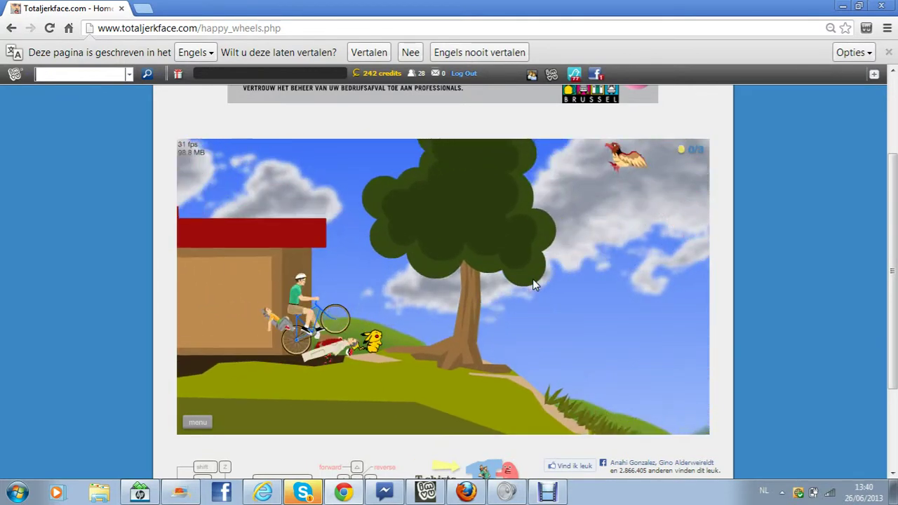
pyautogui.press('Up')
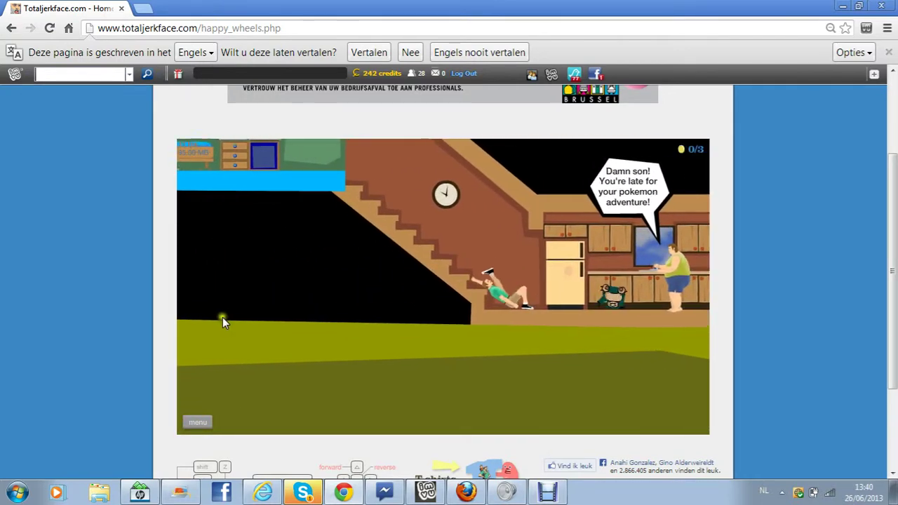
# Step: Quit Pokemon Adventure to Featured Levels and show Rogue Commander's details
pyautogui.click(197, 425)
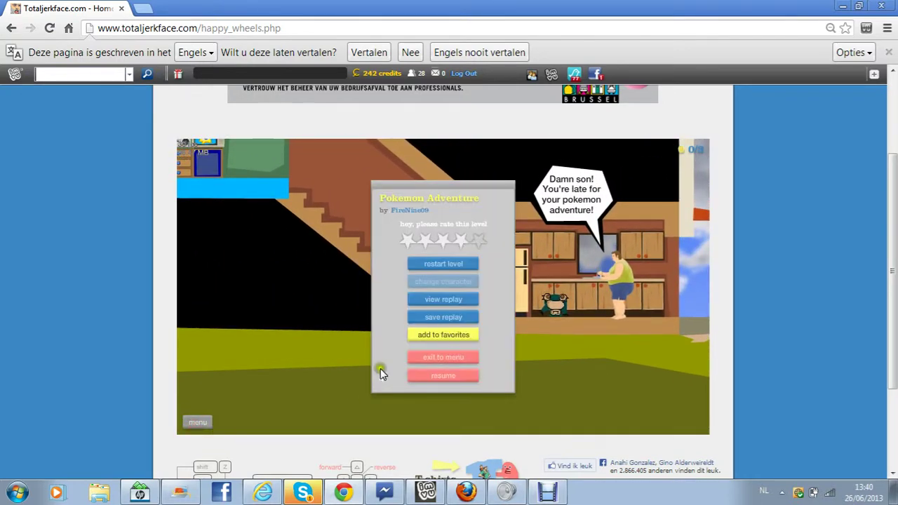
pyautogui.click(418, 359)
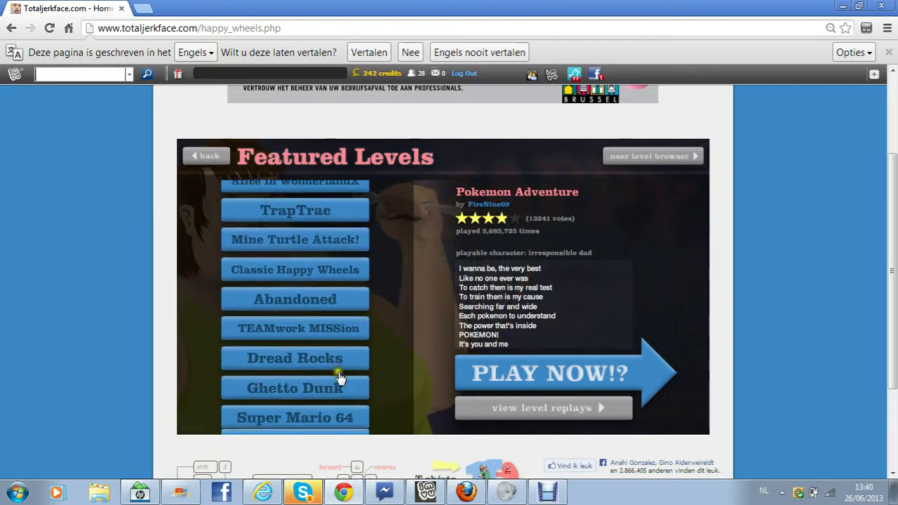
pyautogui.scroll(-3, 349, 399)
pyautogui.scroll(-1, 350, 367)
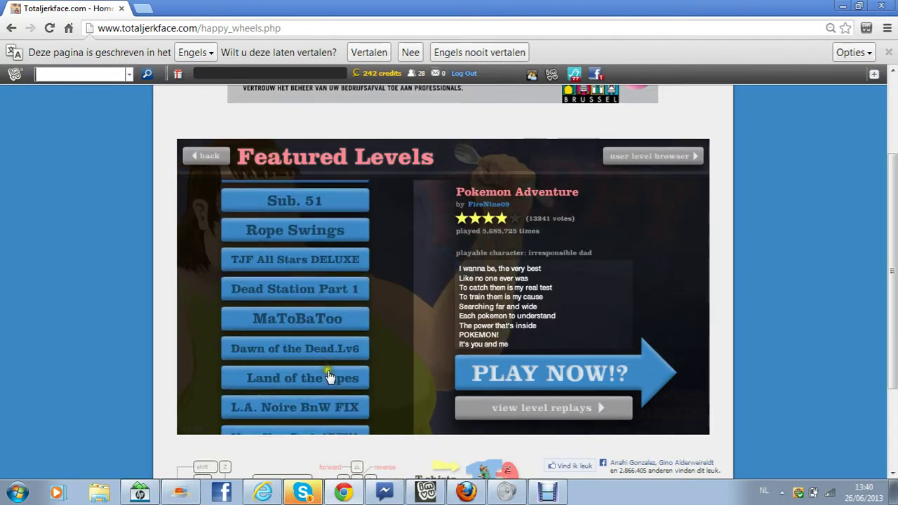
pyautogui.scroll(-3, 335, 375)
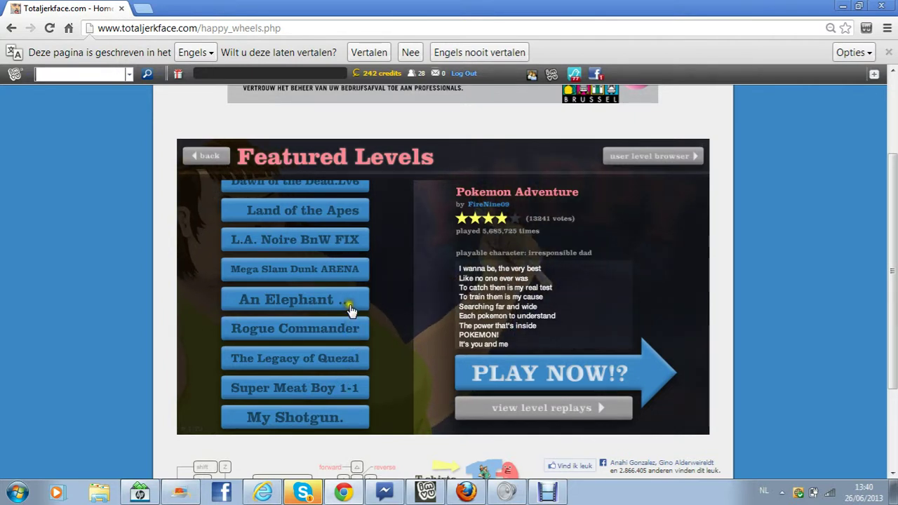
pyautogui.click(352, 333)
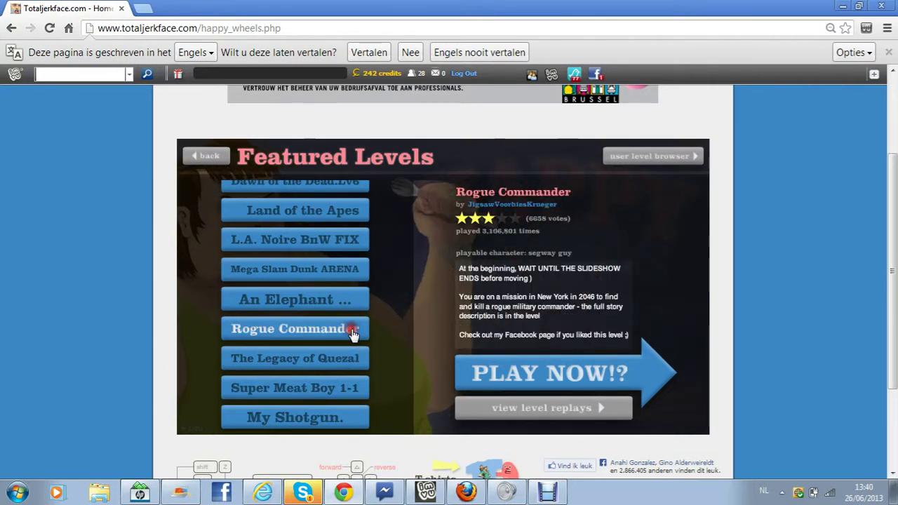
# Step: Launch Rogue Commander with PLAY NOW!? and watch its helicopter intro
pyautogui.click(570, 388)
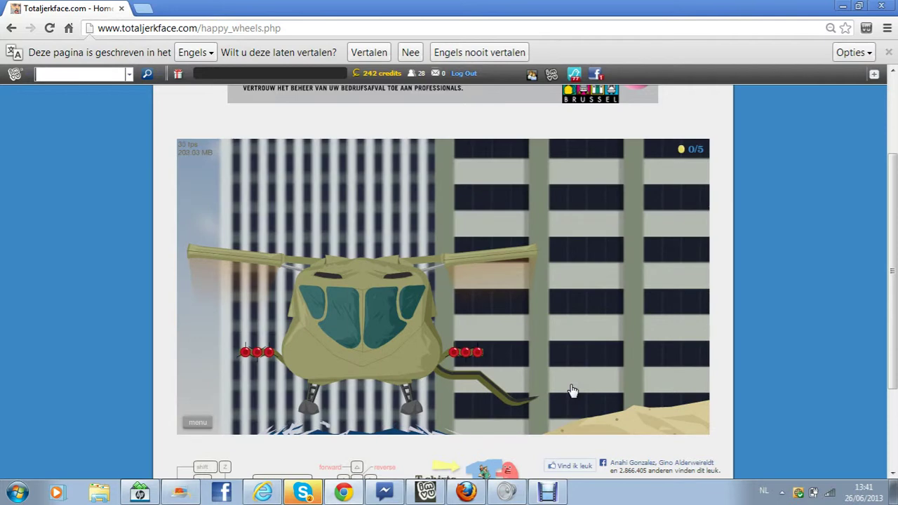
# Step: Roll the segway up the sand slope and stairs for the coin, then along the road
pyautogui.press('Up')
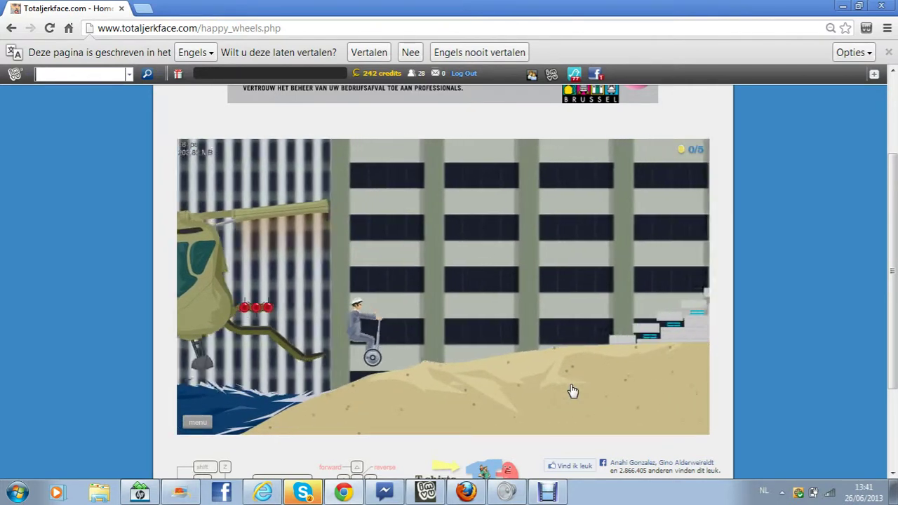
pyautogui.press('Up')
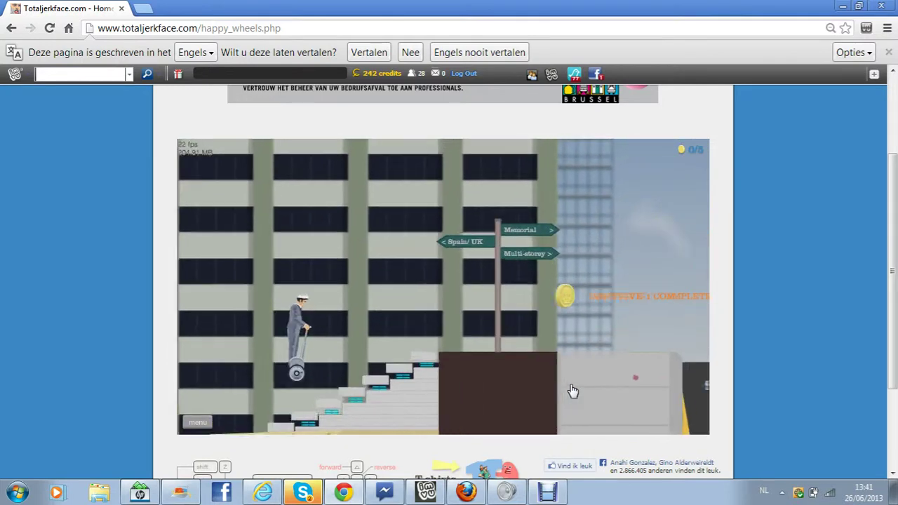
pyautogui.press('Up')
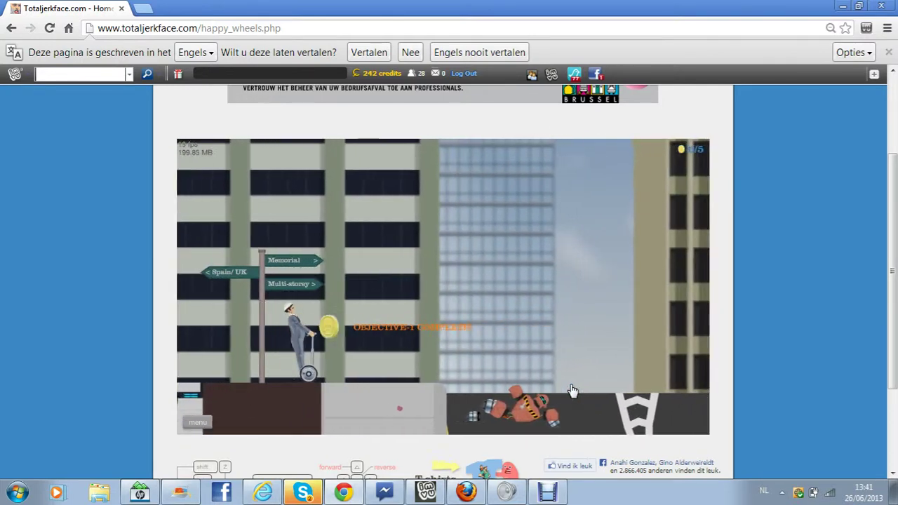
pyautogui.press('Up')
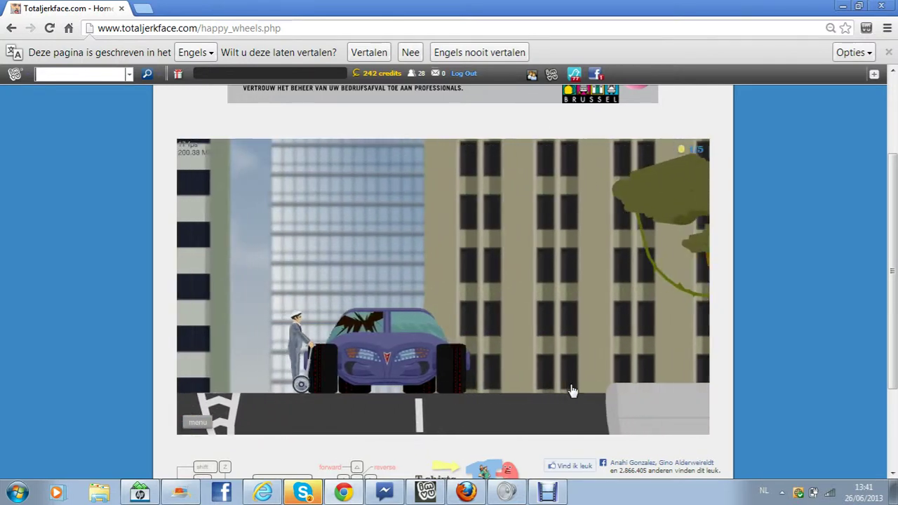
pyautogui.press('Up')
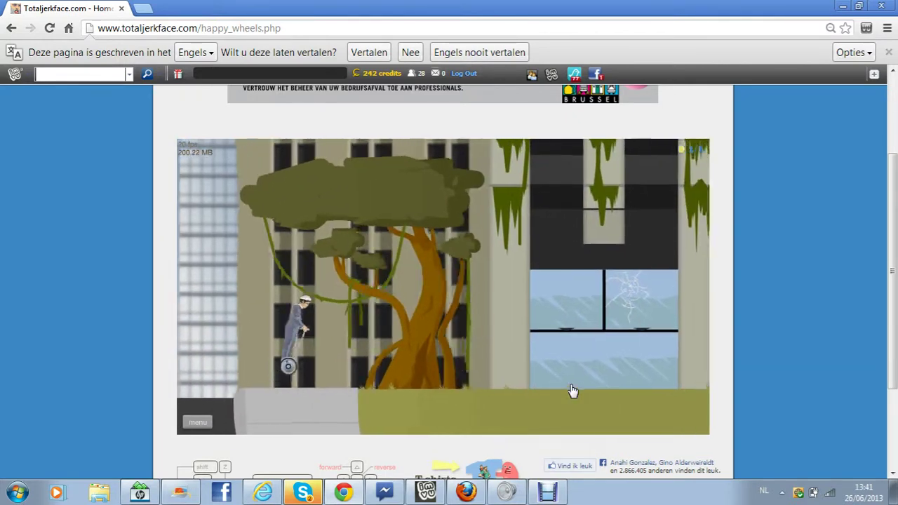
pyautogui.press('Up')
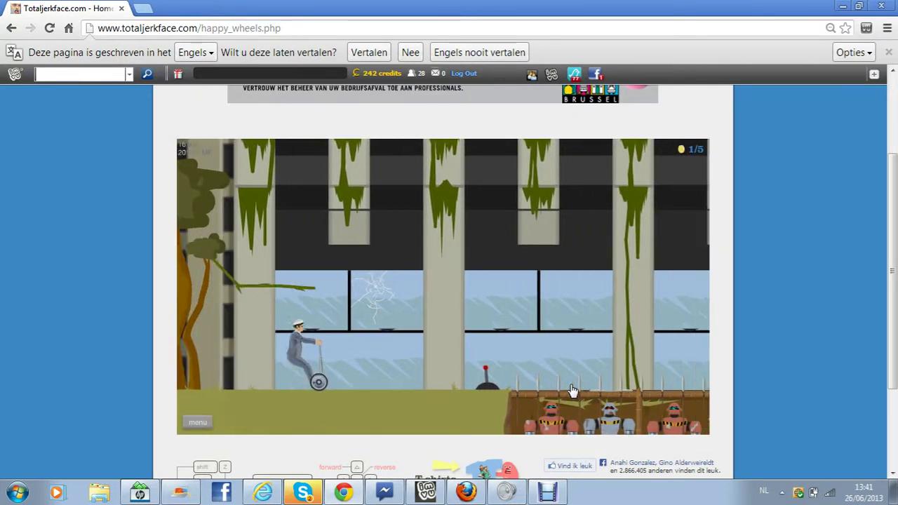
# Step: Clear the spike pit and land heading toward the robot
pyautogui.press('Up')
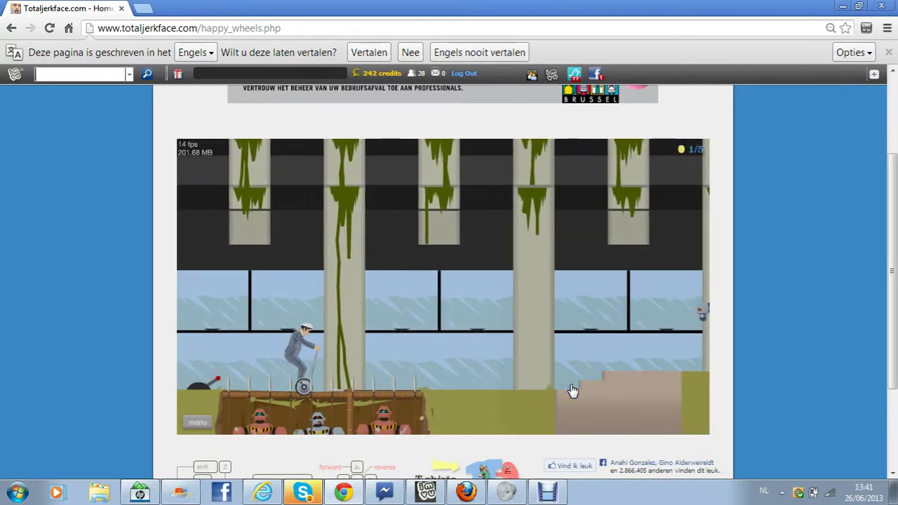
pyautogui.press('Up')
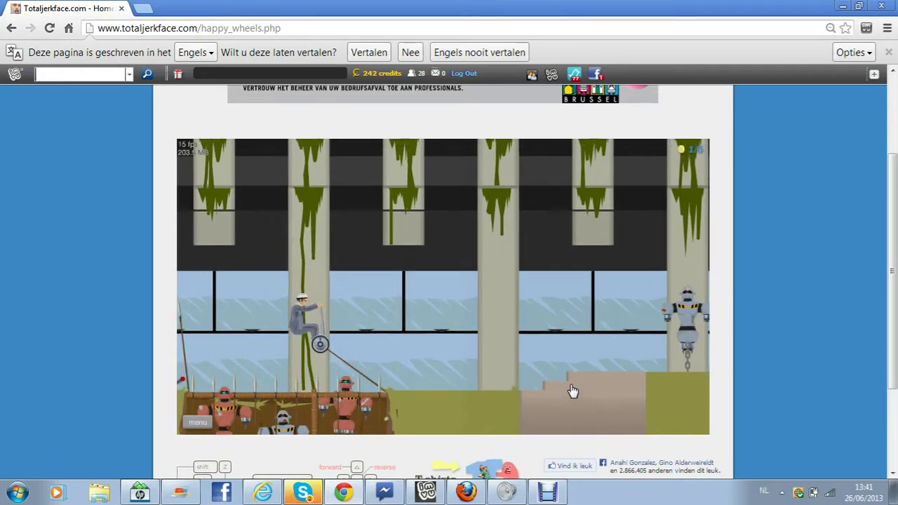
pyautogui.press('Up')
pyautogui.press('Up')
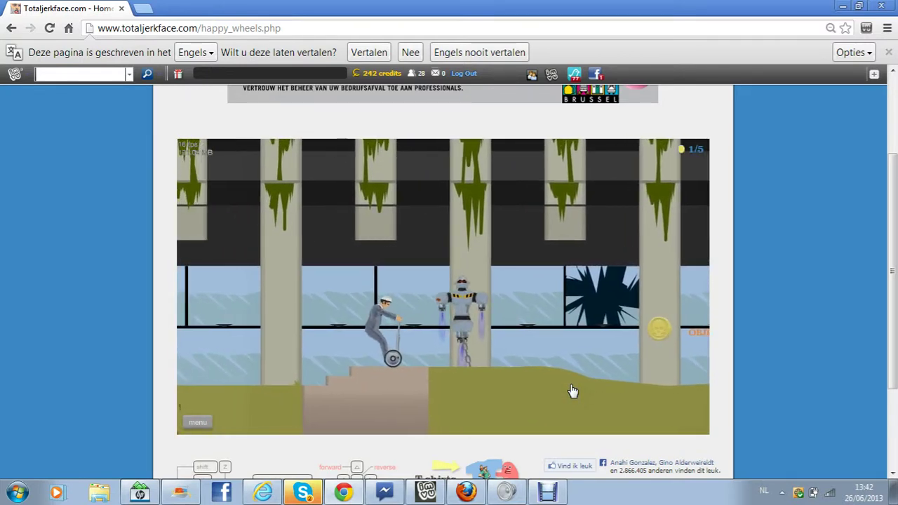
pyautogui.press('Up')
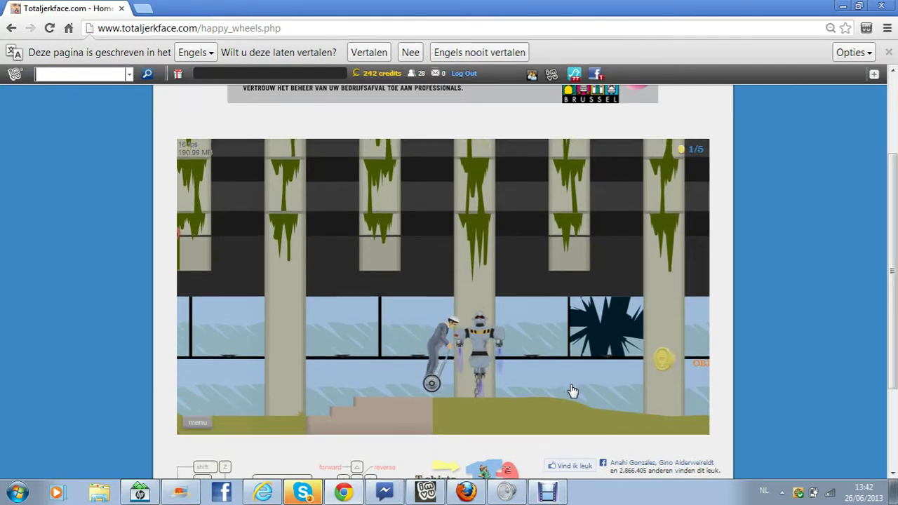
# Step: Back away from the robot, grab the coin, and ride toward the brick building
pyautogui.press('Down')
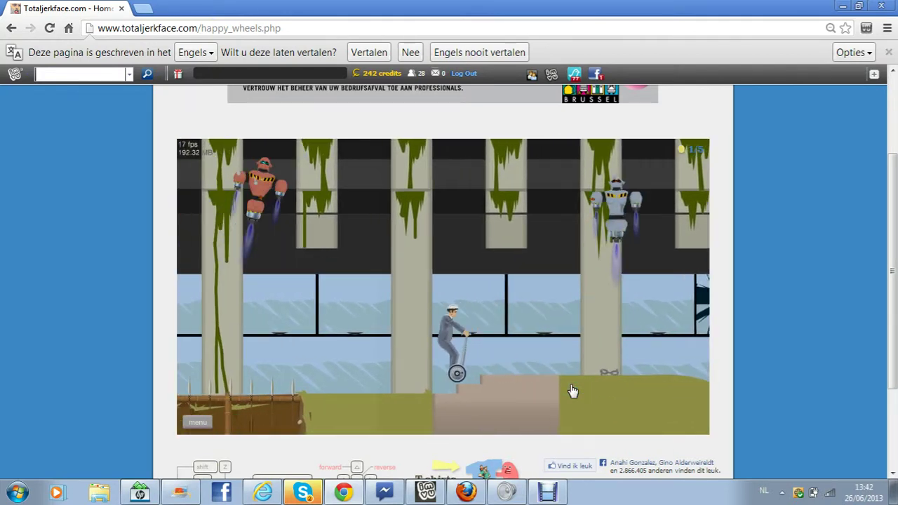
pyautogui.press('Down')
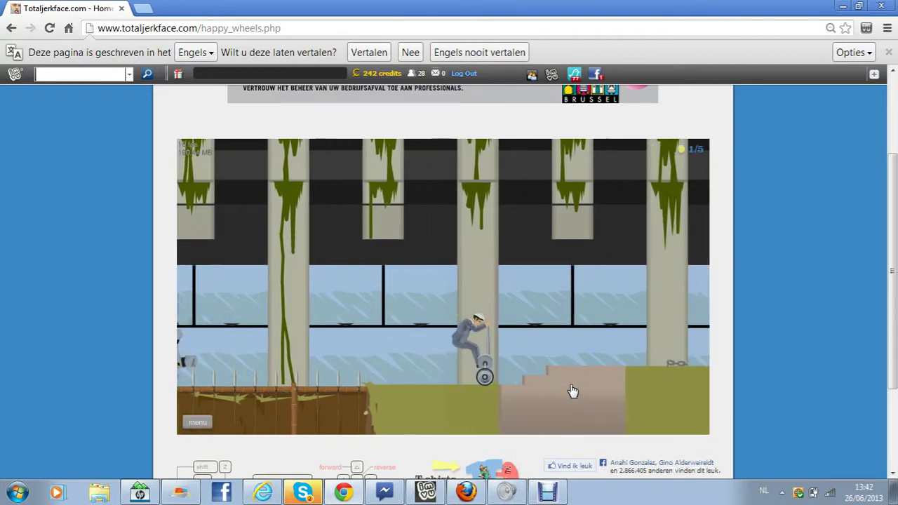
pyautogui.press('Up')
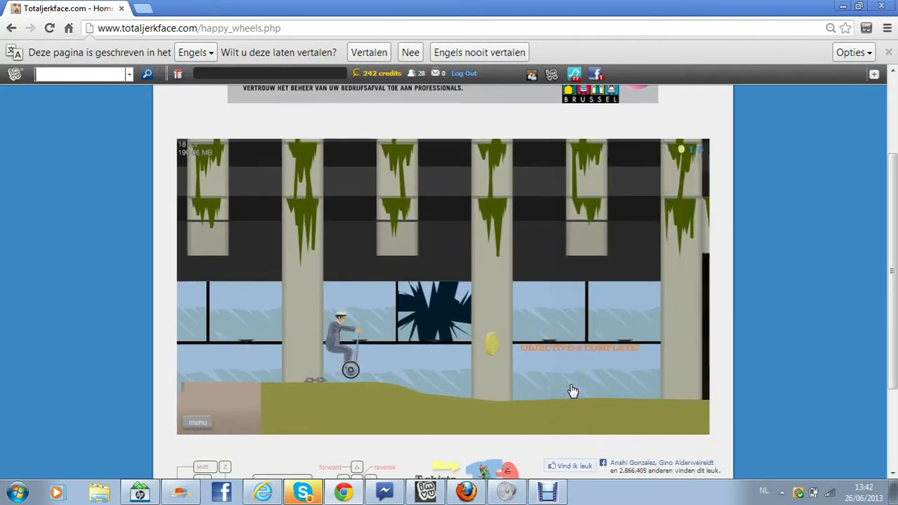
pyautogui.press('Up')
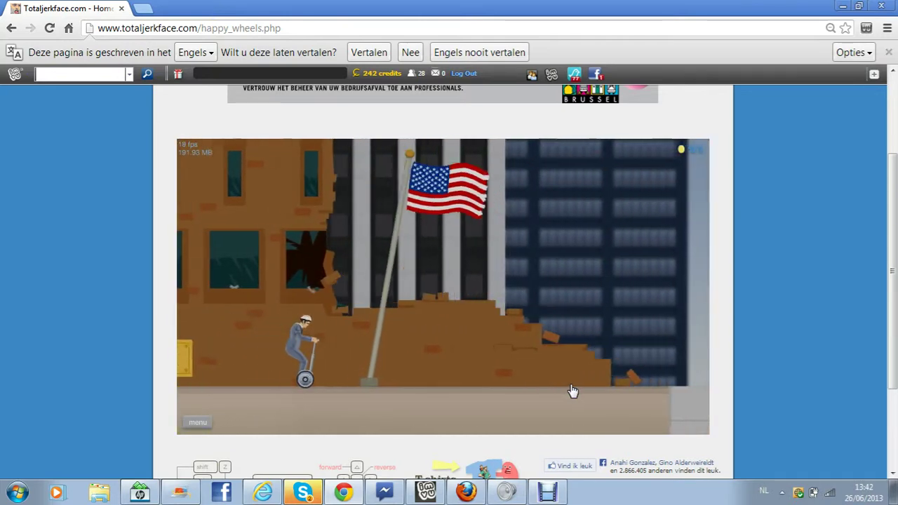
# Step: Ride past the flagpole over the wrecked purple motorcycle and the tree
pyautogui.press('Up')
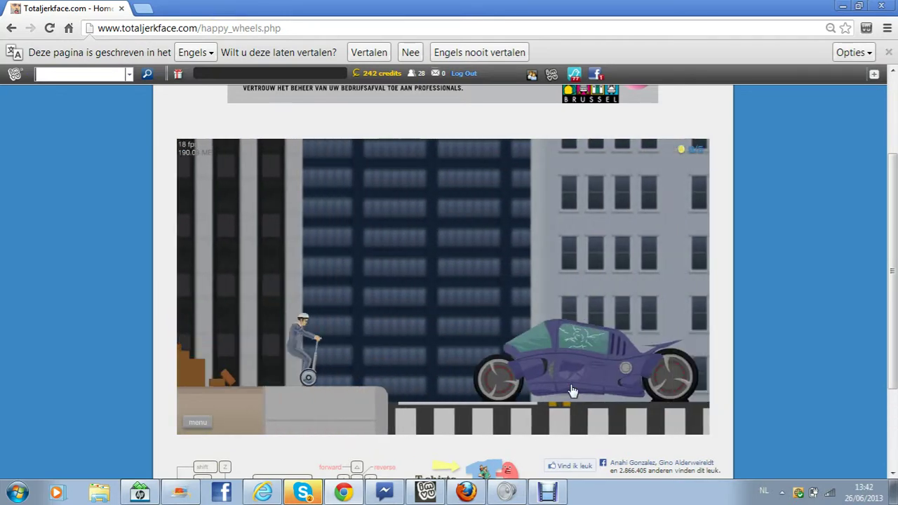
pyautogui.press('Up')
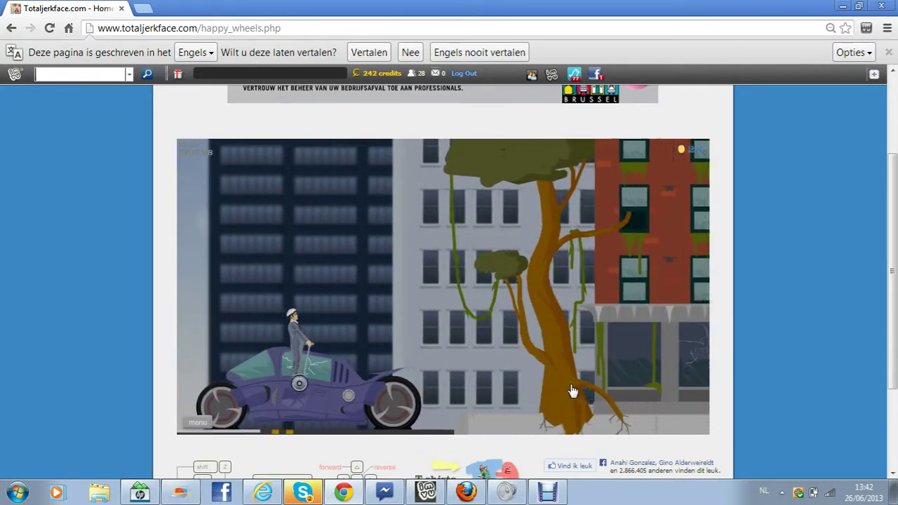
pyautogui.press('Up')
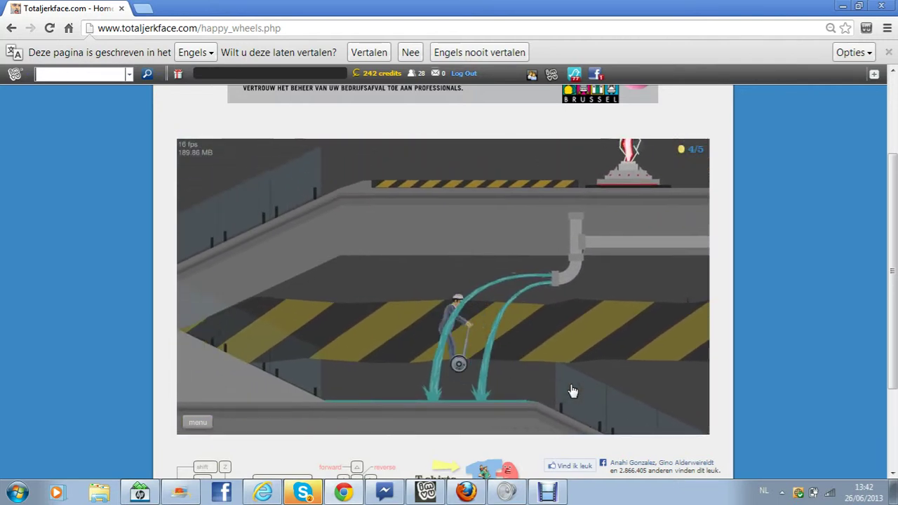
# Step: Back up the ramp onto the ledge, then drop down into the laser beam
pyautogui.press('Down')
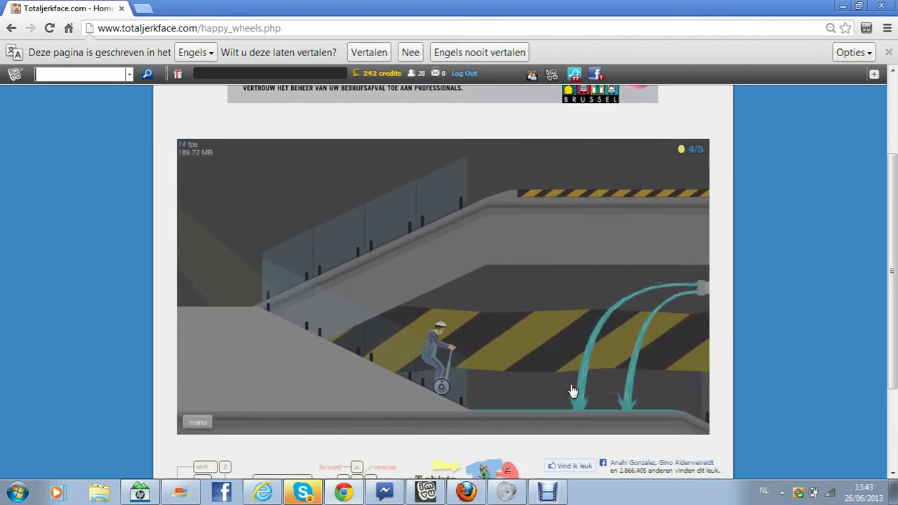
pyautogui.press('Down')
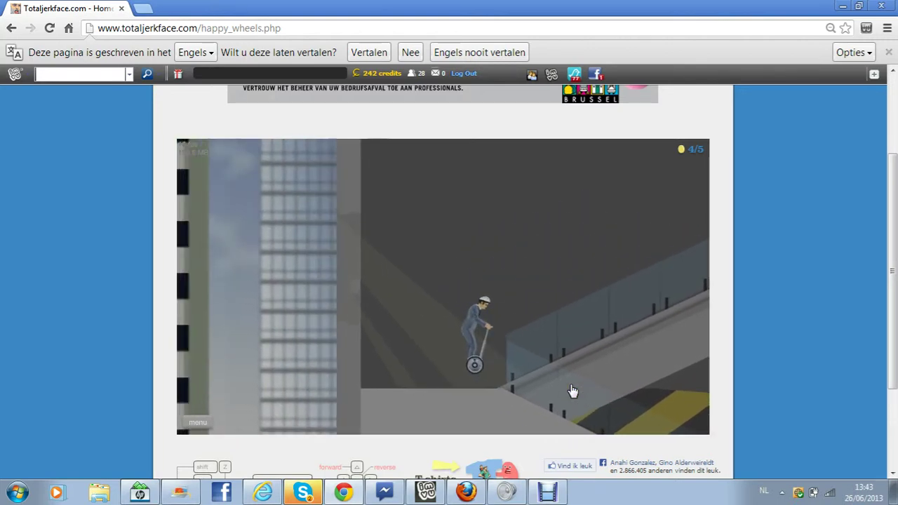
pyautogui.press('Down')
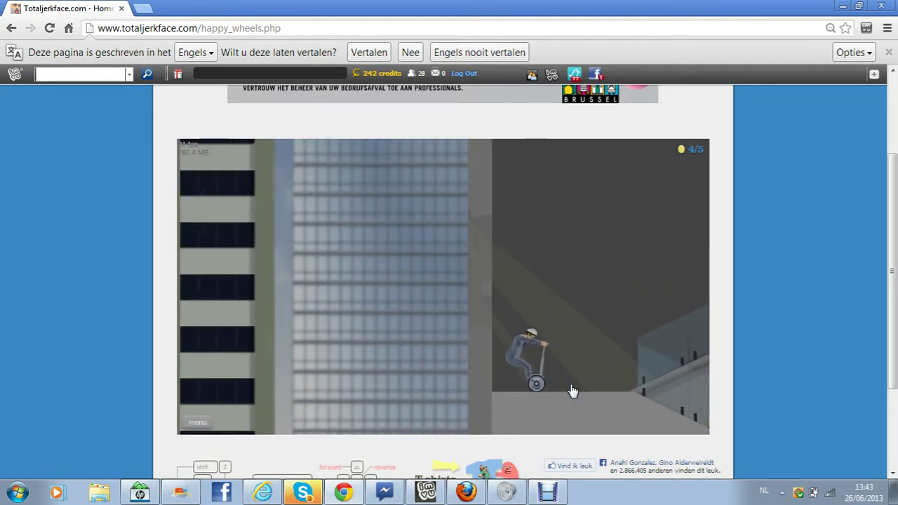
pyautogui.press('Up')
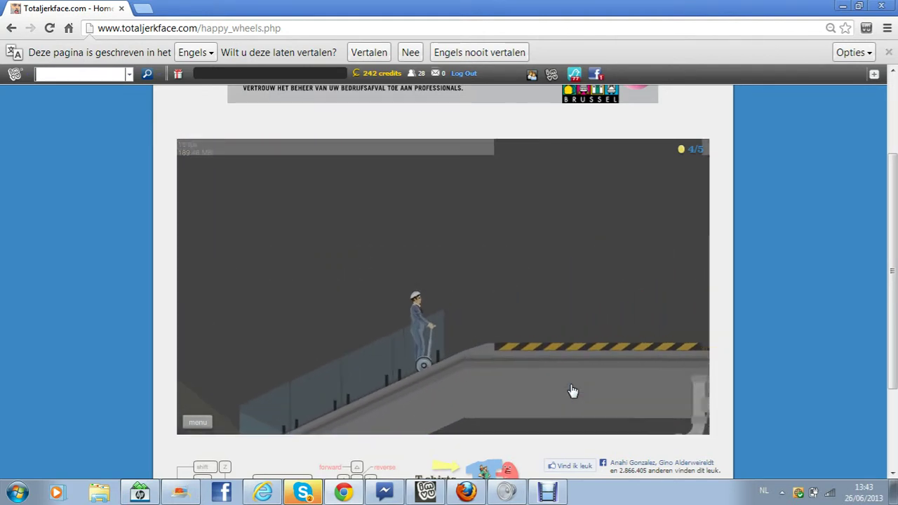
pyautogui.press('Up')
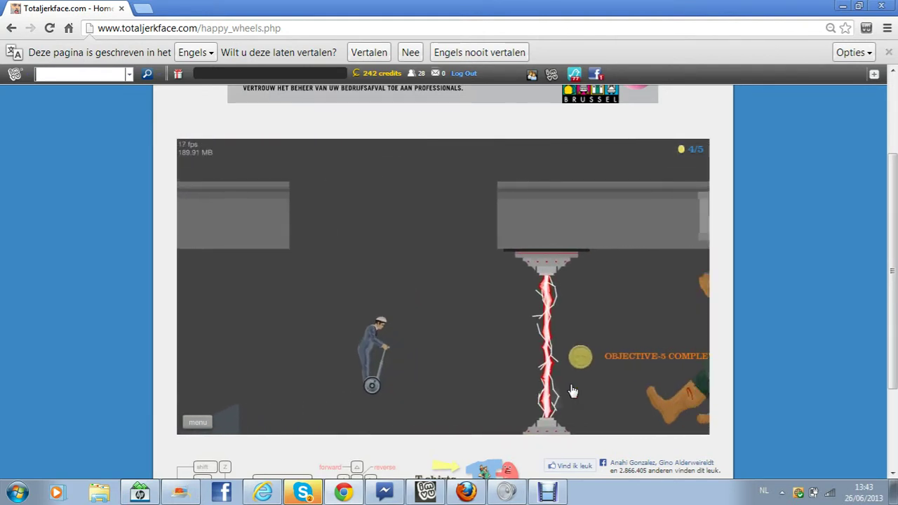
pyautogui.press('Up')
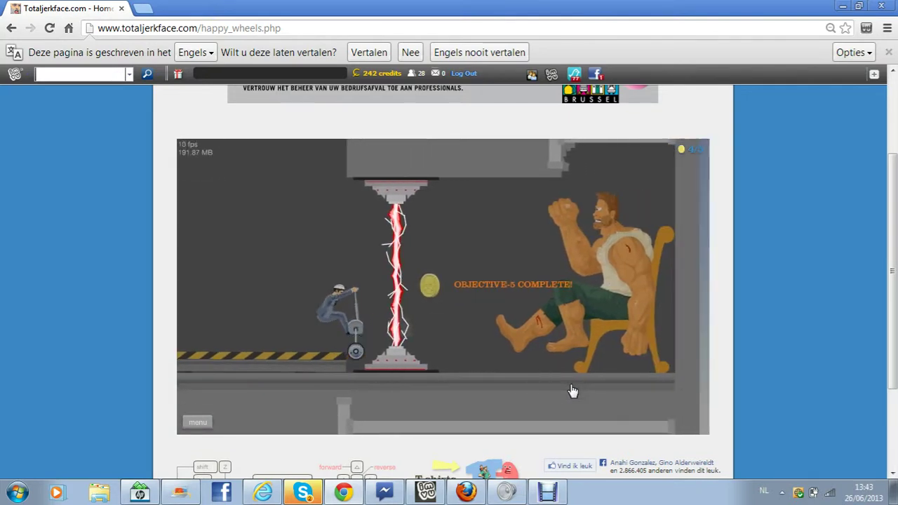
pyautogui.press('Up')
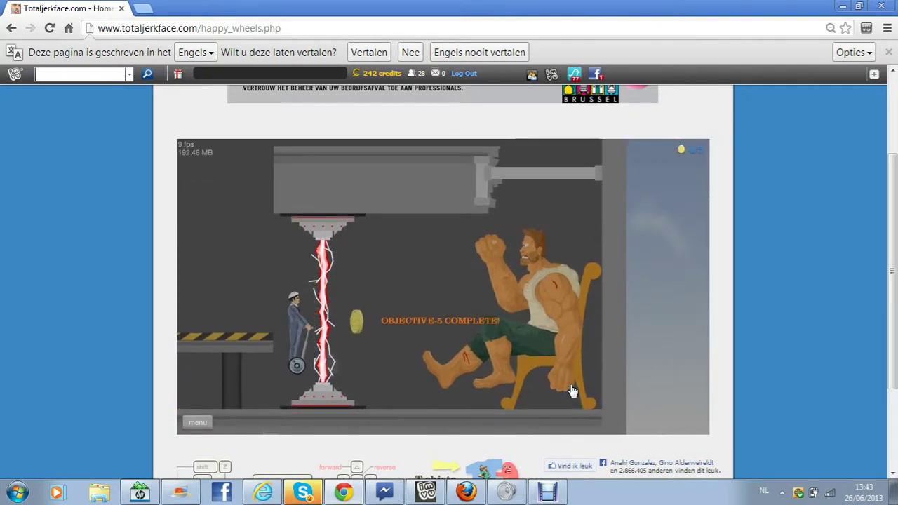
pyautogui.press('Up')
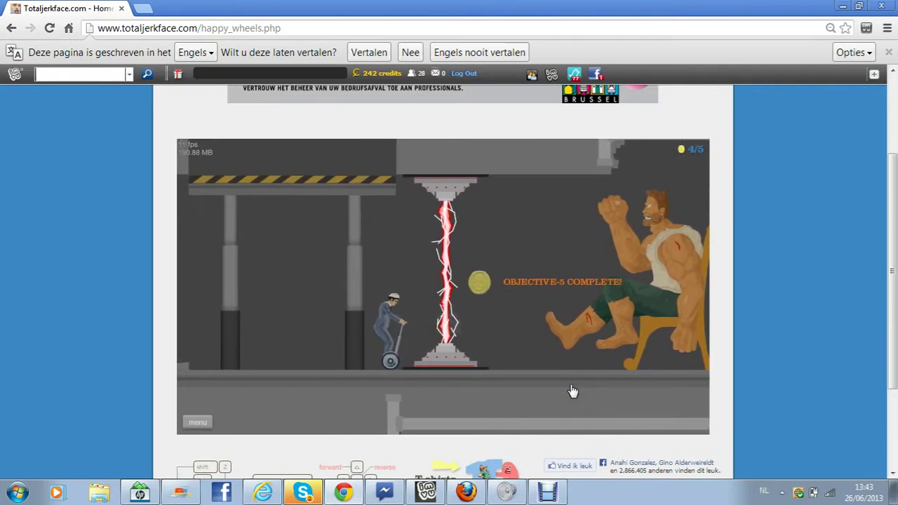
# Step: Reverse away from the laser, straighten up, and back off again
pyautogui.press('Down')
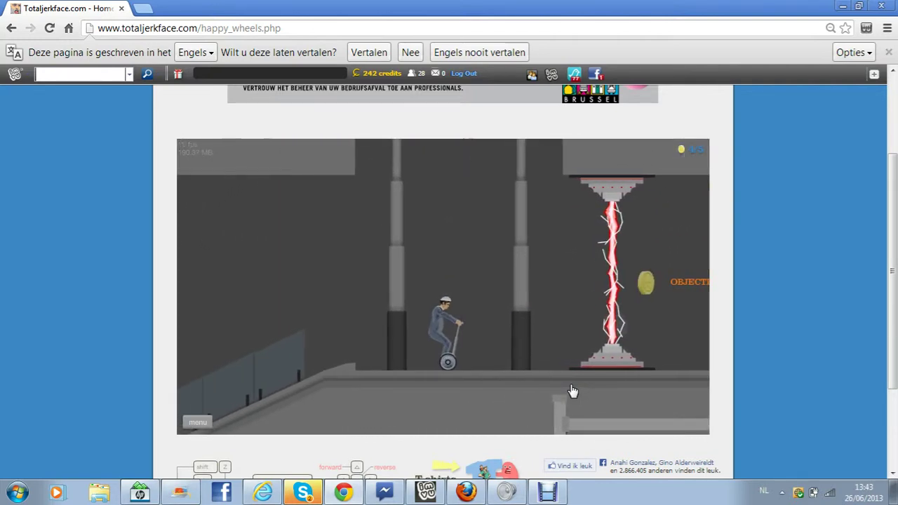
pyautogui.press('Down')
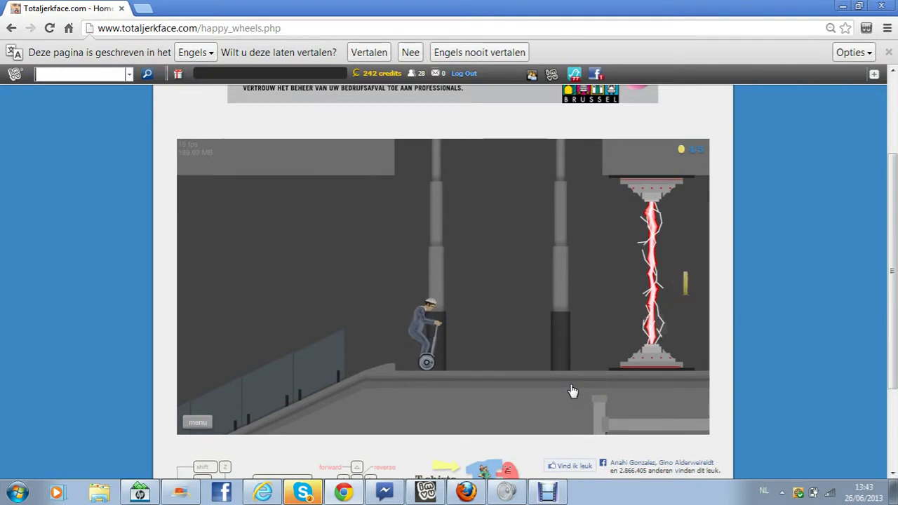
pyautogui.press('Down')
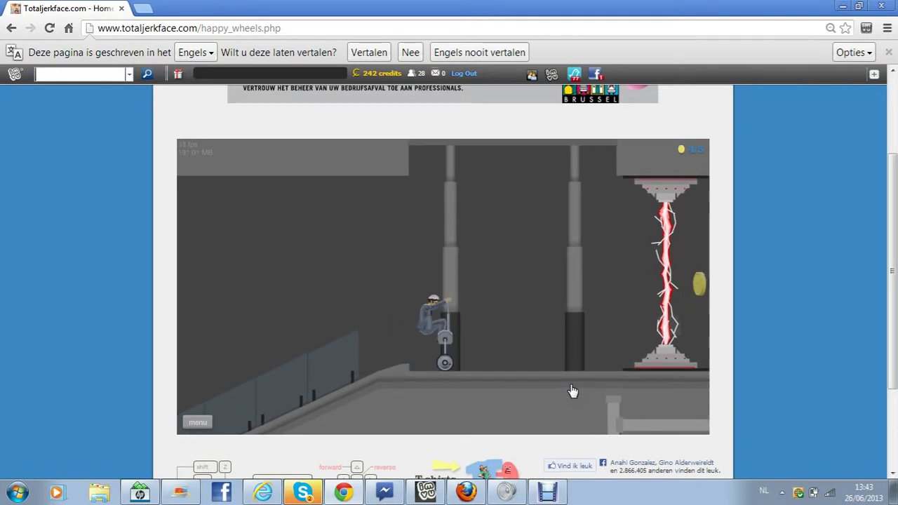
pyautogui.press('Up')
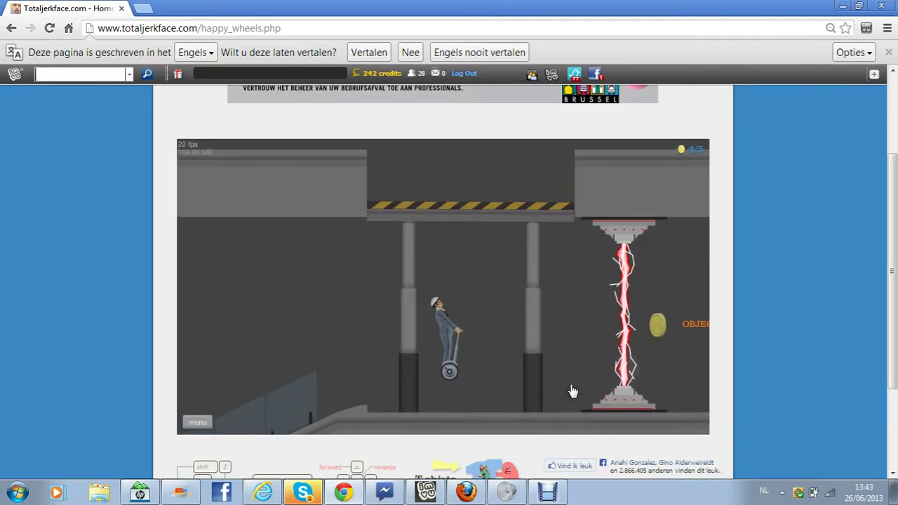
pyautogui.press('Up')
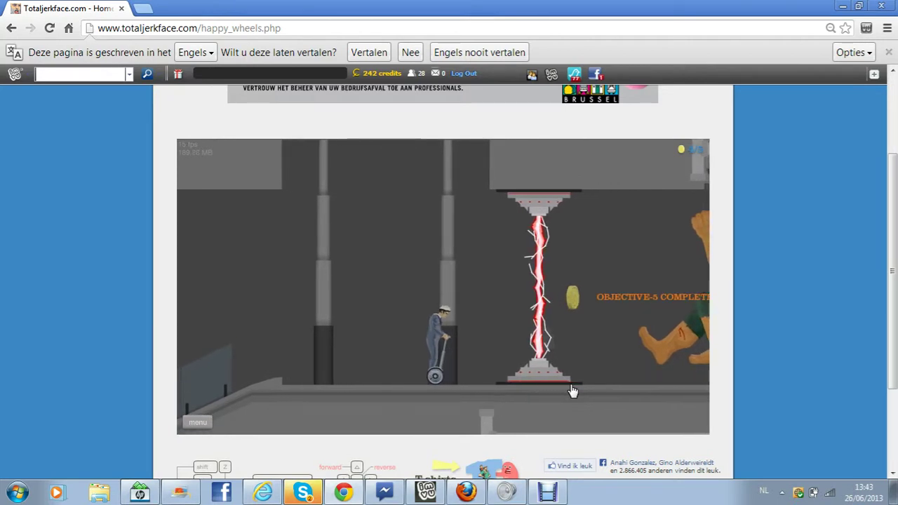
pyautogui.press('Down')
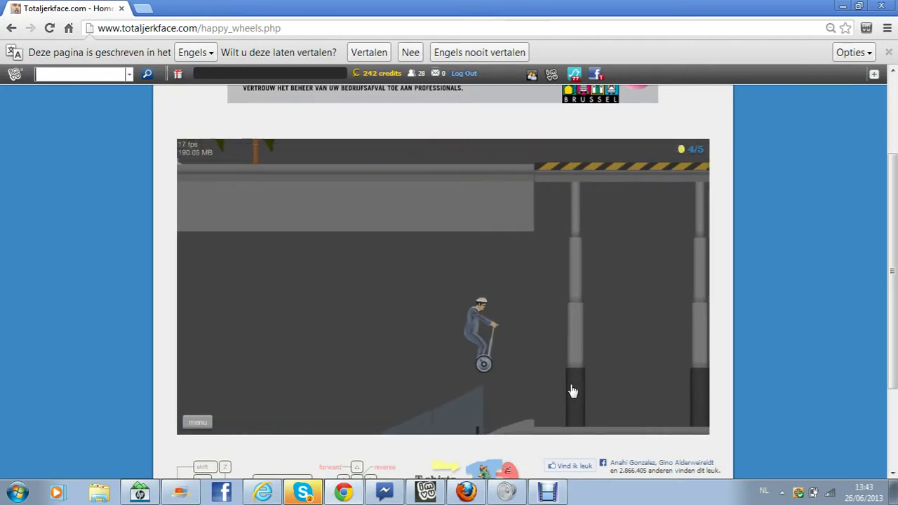
# Step: Work the segway up the ramp and right along the floor
pyautogui.press('Up')
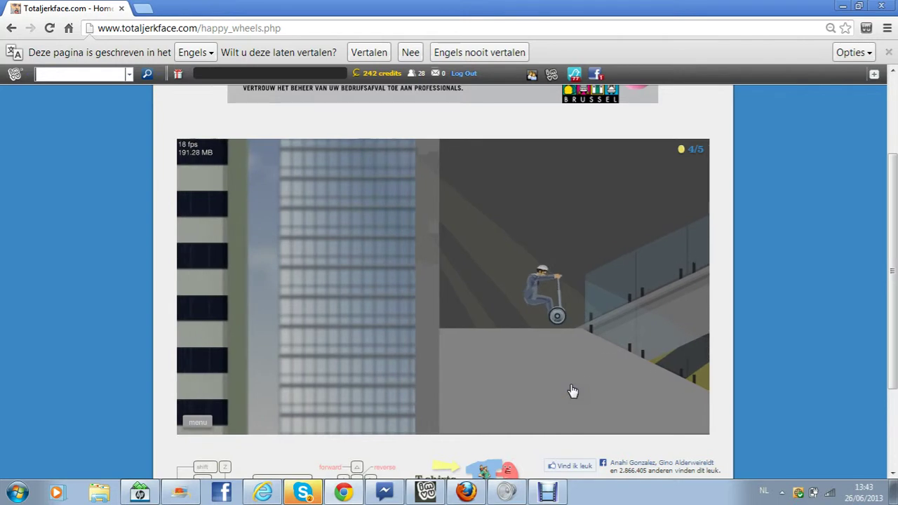
pyautogui.press('Down')
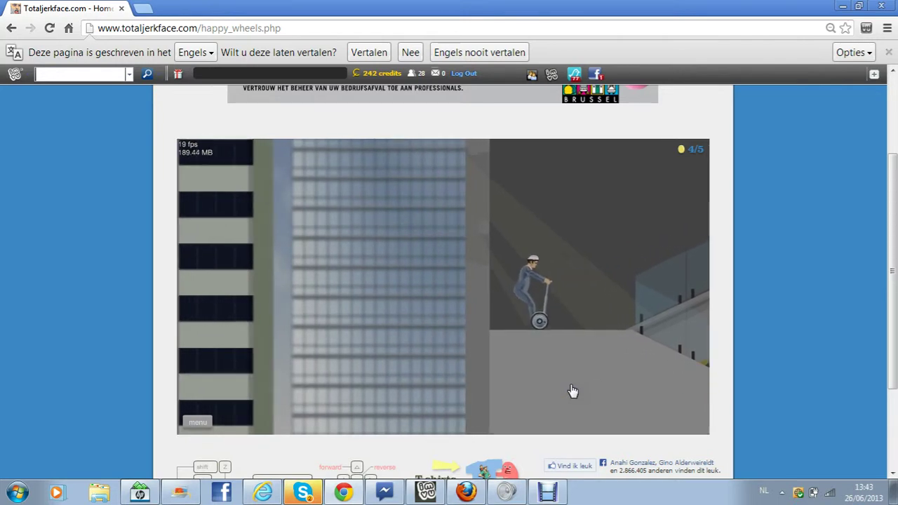
pyautogui.press('Up')
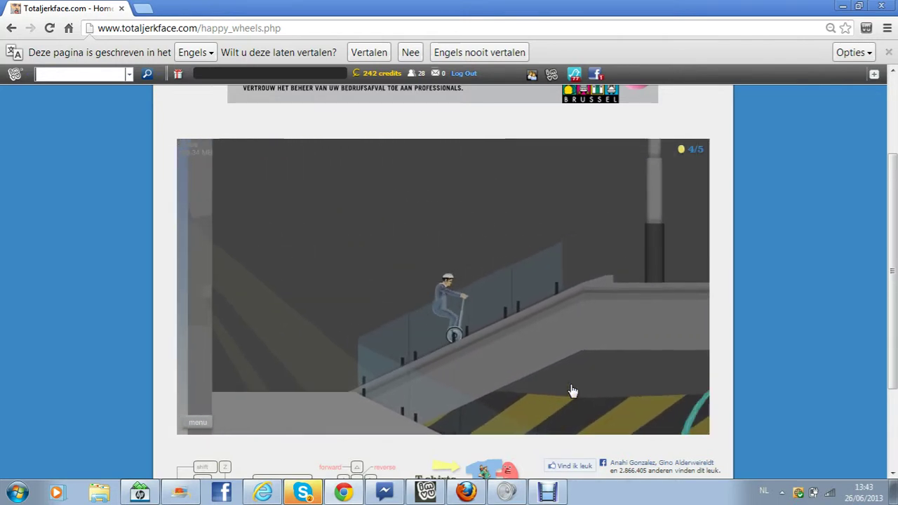
pyautogui.press('Up')
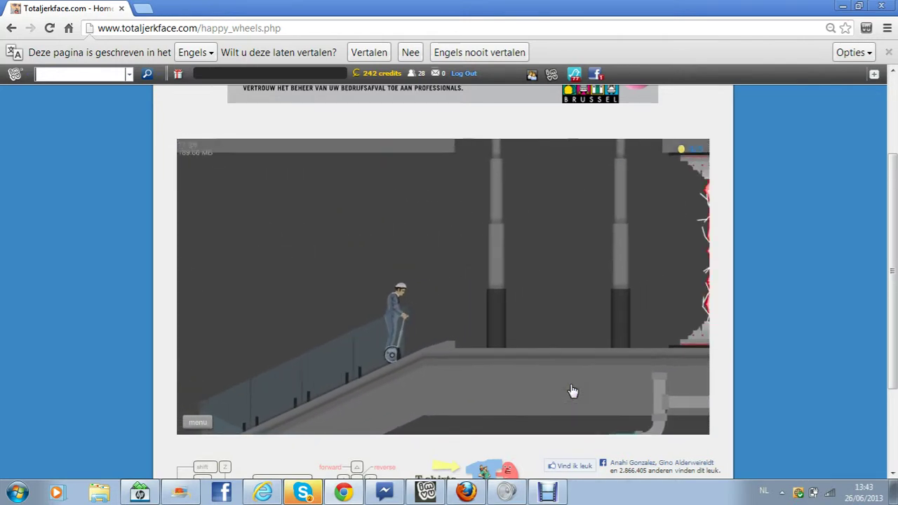
pyautogui.press('Up')
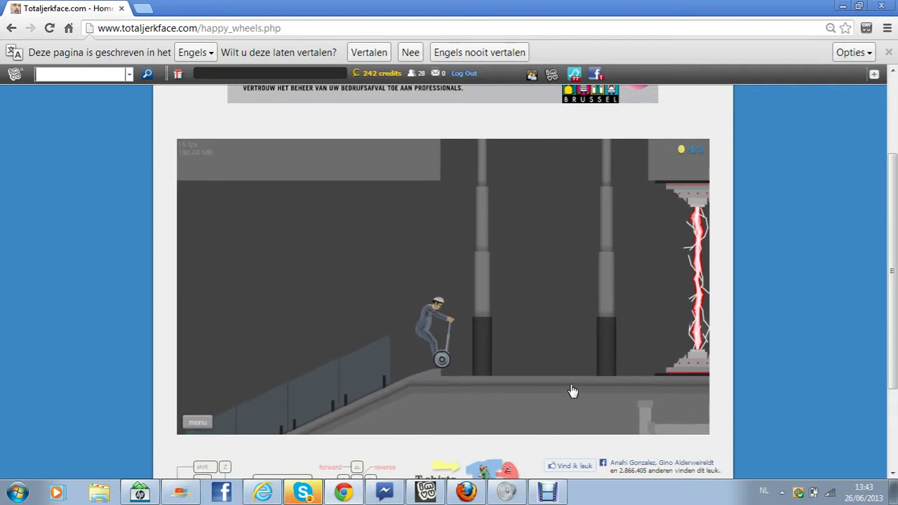
pyautogui.press('Up')
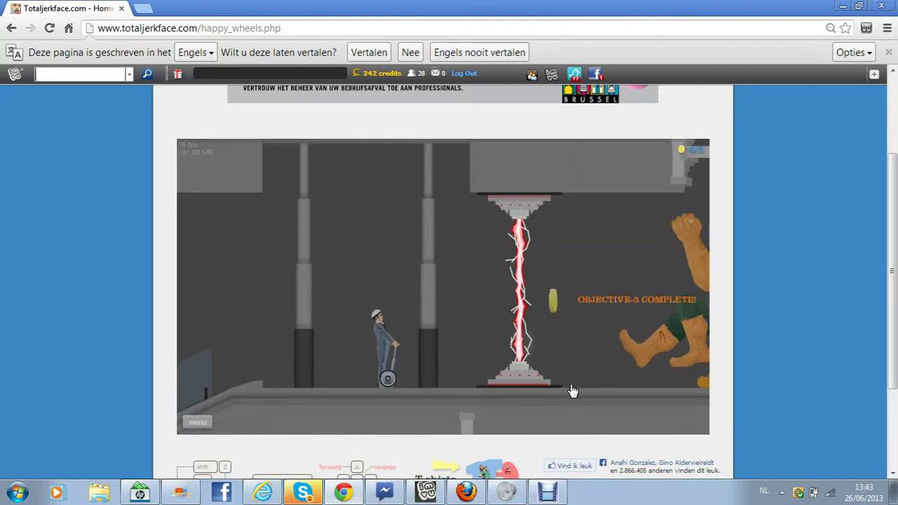
# Step: Reach the electric pillar beside the giant, completing objective 5
pyautogui.press('Up')
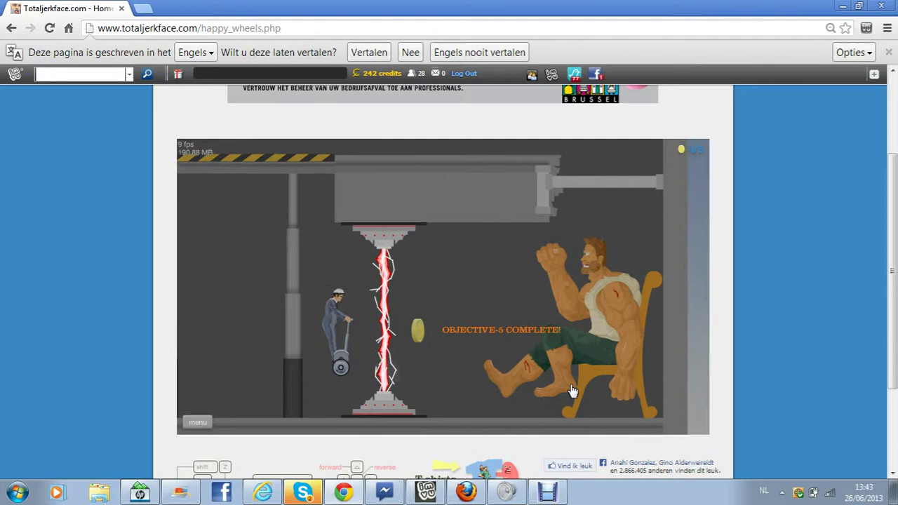
pyautogui.press('Up')
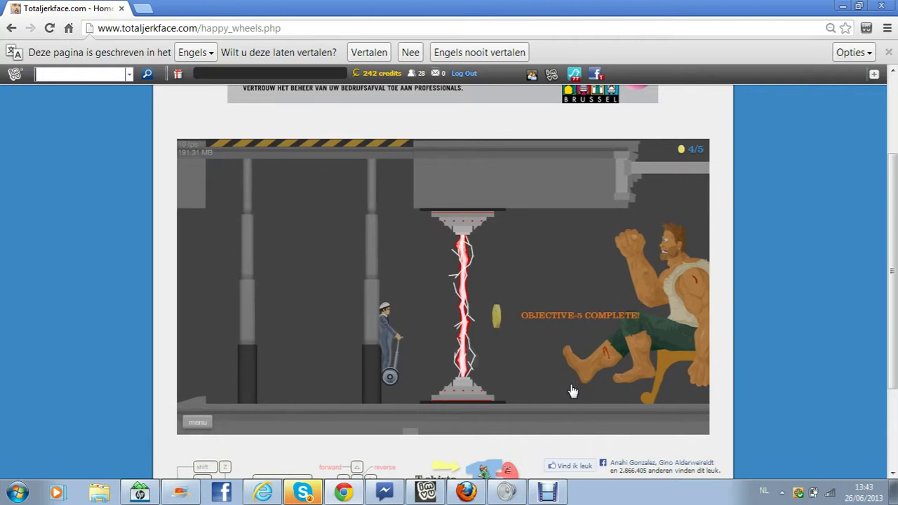
pyautogui.press('Down')
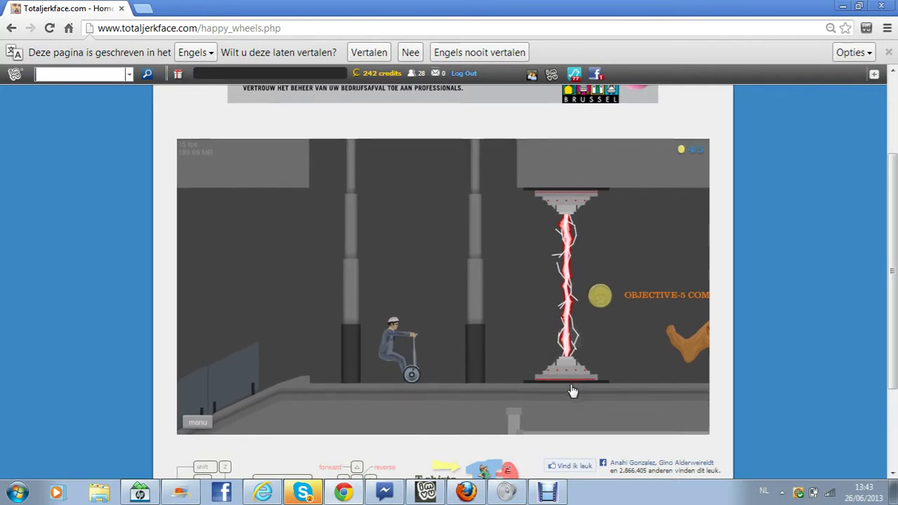
pyautogui.press('Up')
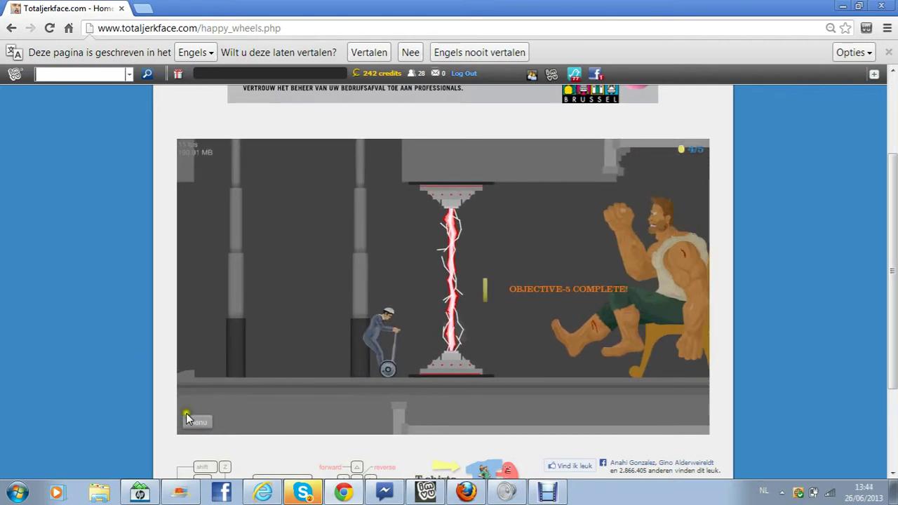
# Step: Exit Rogue Commander and start Prehistoric Pilgrim from Featured Levels
pyautogui.click(190, 423)
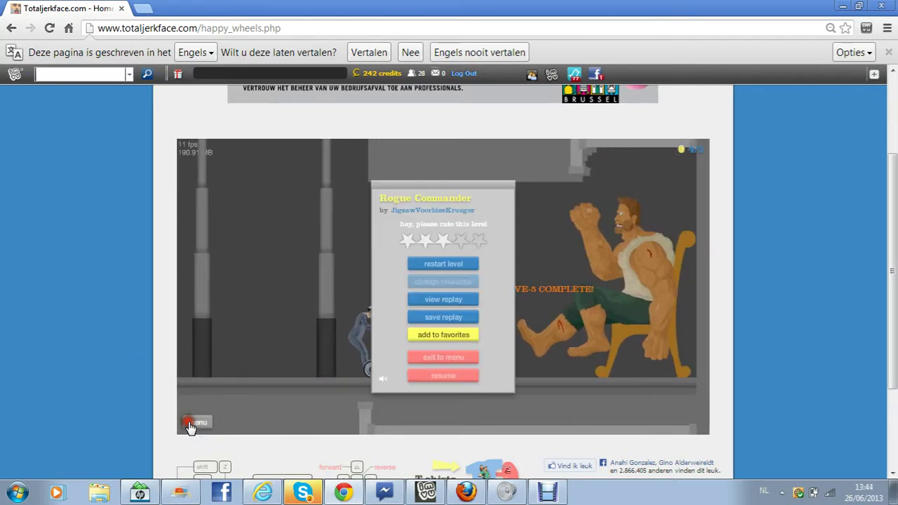
pyautogui.click(452, 356)
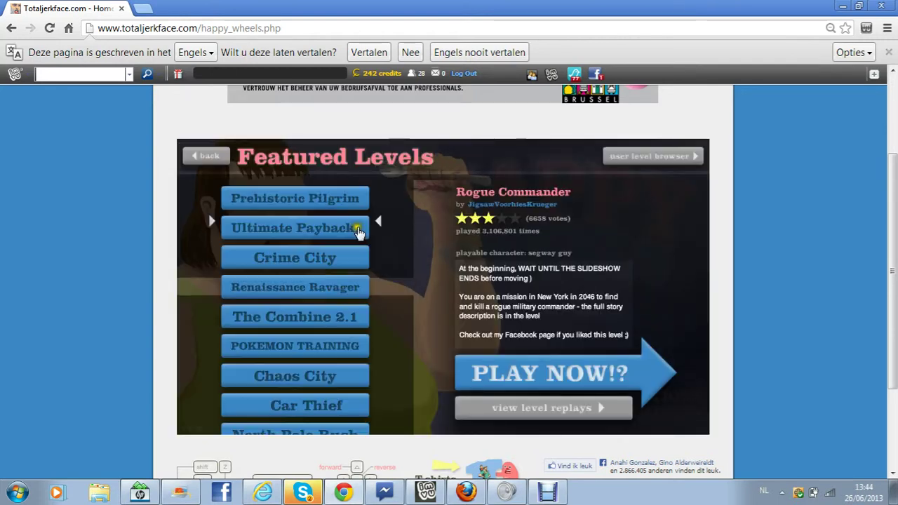
pyautogui.click(543, 366)
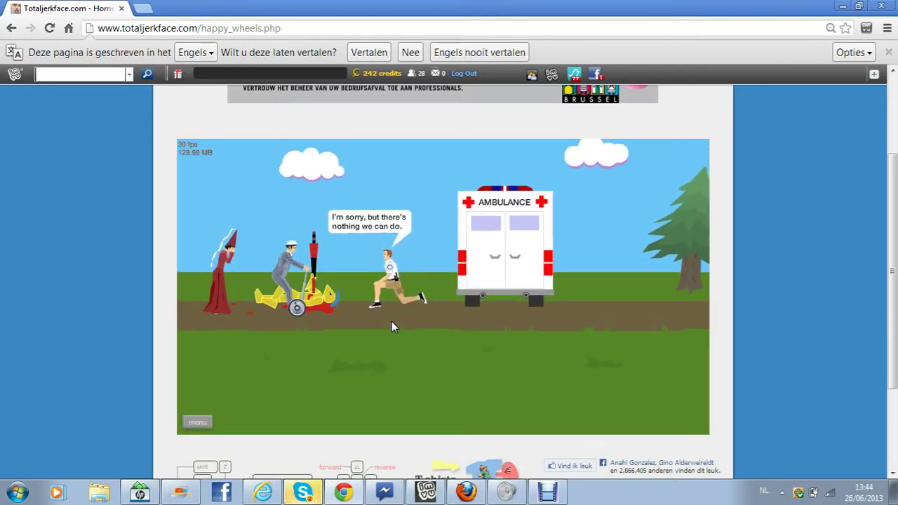
# Step: Drive back and forth past the ambulance toward the grey lab building
pyautogui.press('Up')
pyautogui.press('Up')
pyautogui.press('Down')
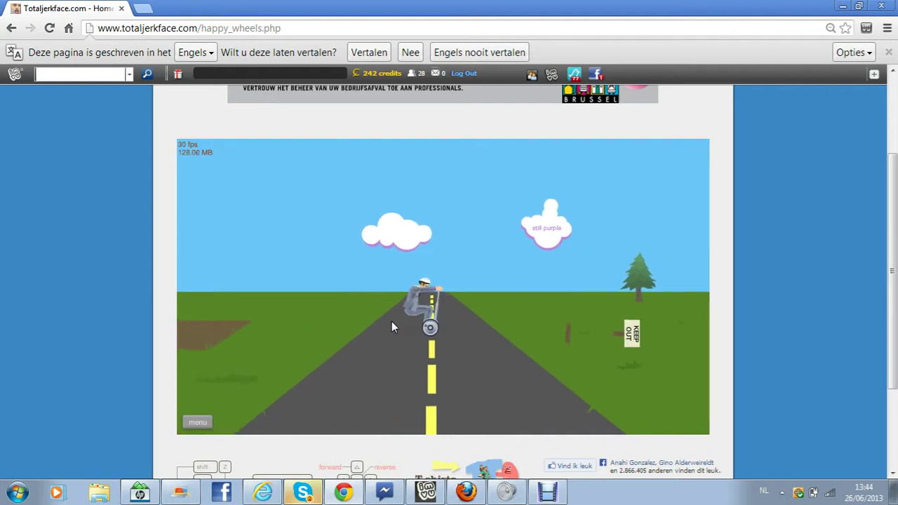
pyautogui.press('Up')
pyautogui.press('Up')
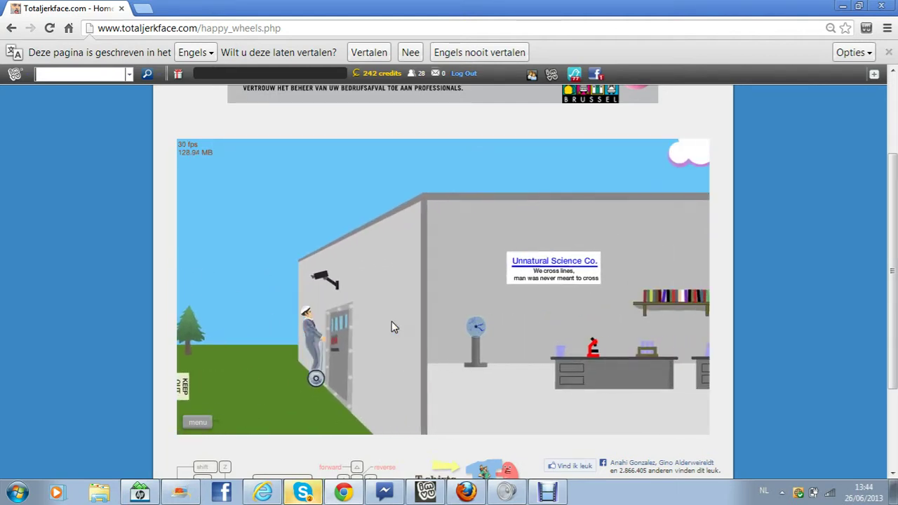
pyautogui.press('Down')
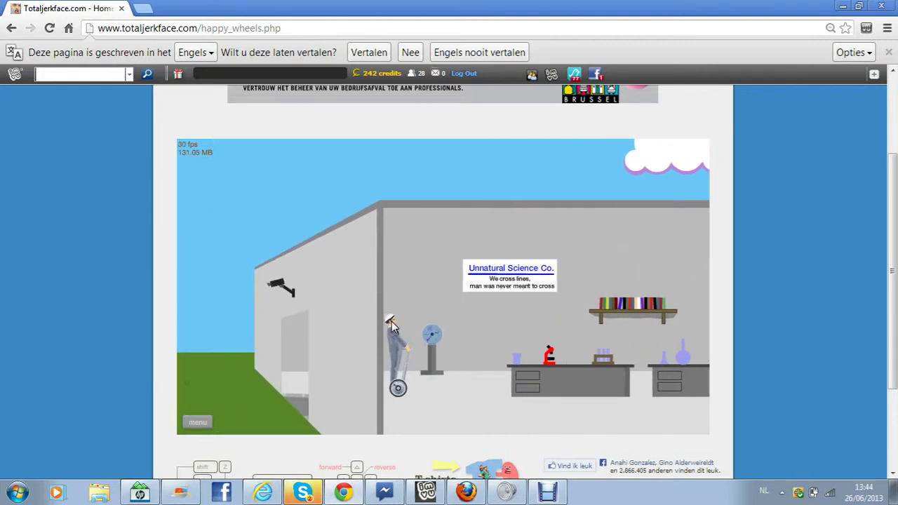
# Step: Ride through the lab, jump the bookshelf, and descend the stairs to the barrels
pyautogui.press('Up')
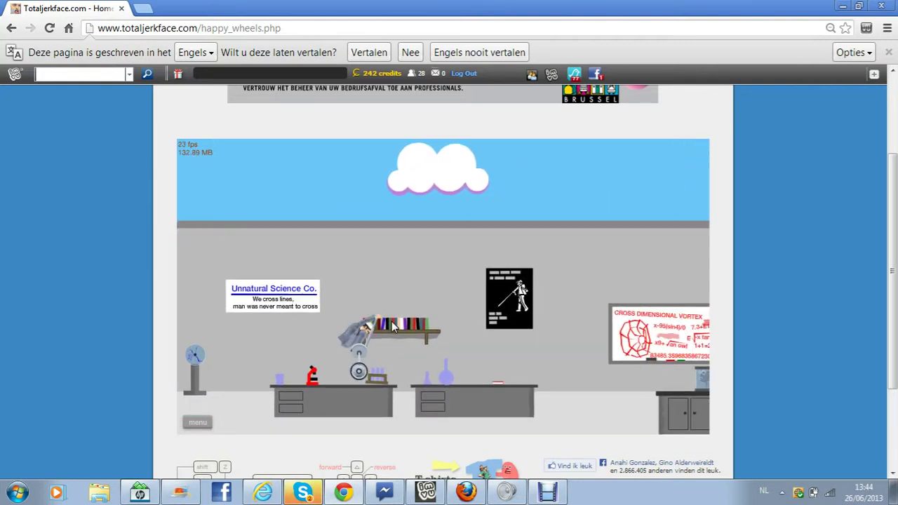
pyautogui.press('space')
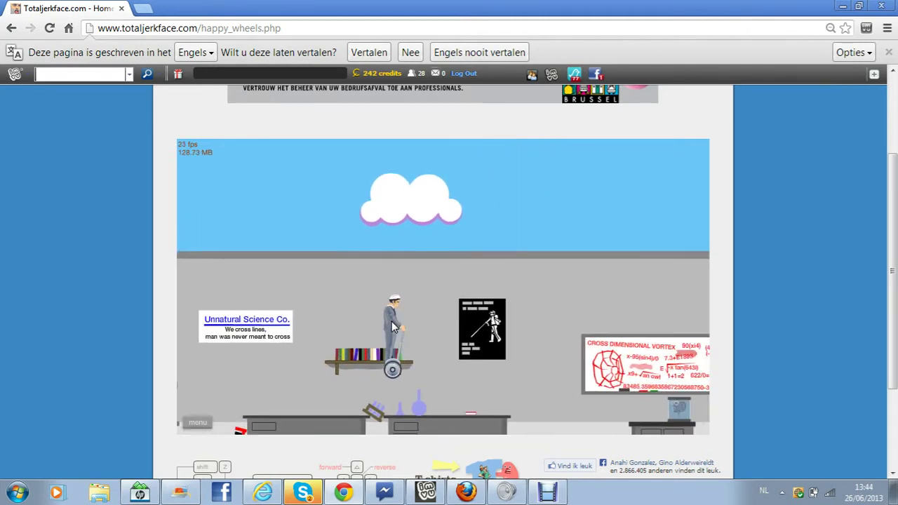
pyautogui.press('Up')
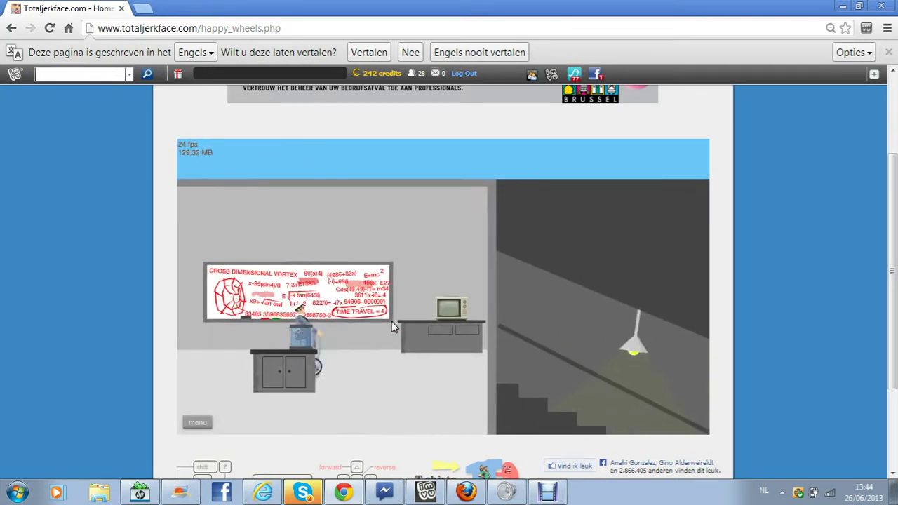
pyautogui.press('Up')
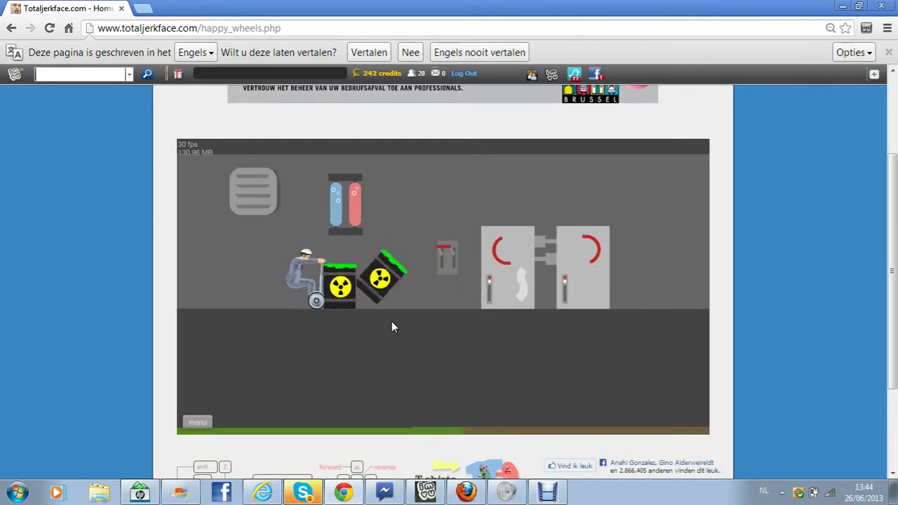
pyautogui.press('Up')
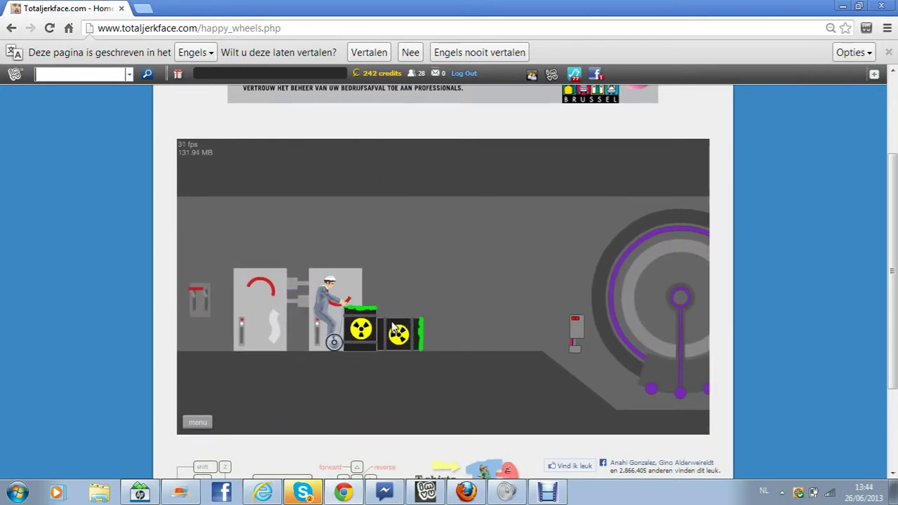
pyautogui.press('Down')
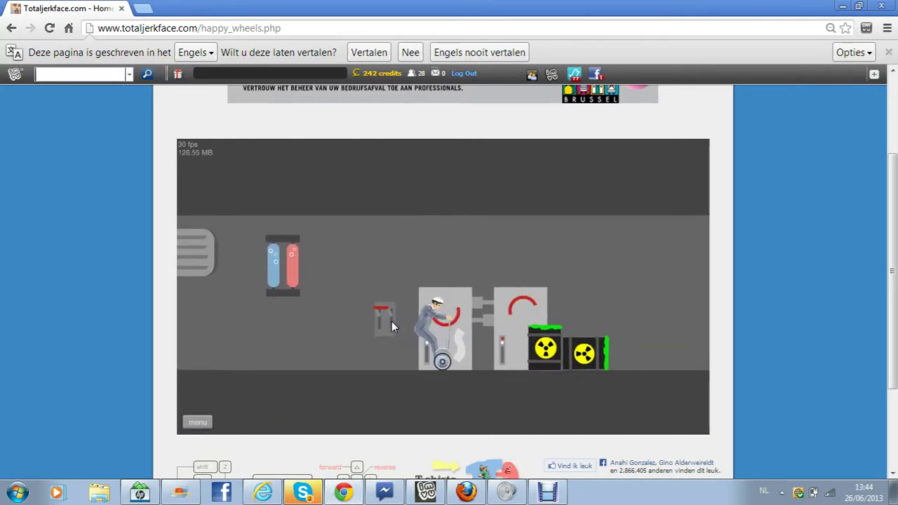
# Step: Ride past the radioactive barrels into the purple time machine to trigger it
pyautogui.press('Up')
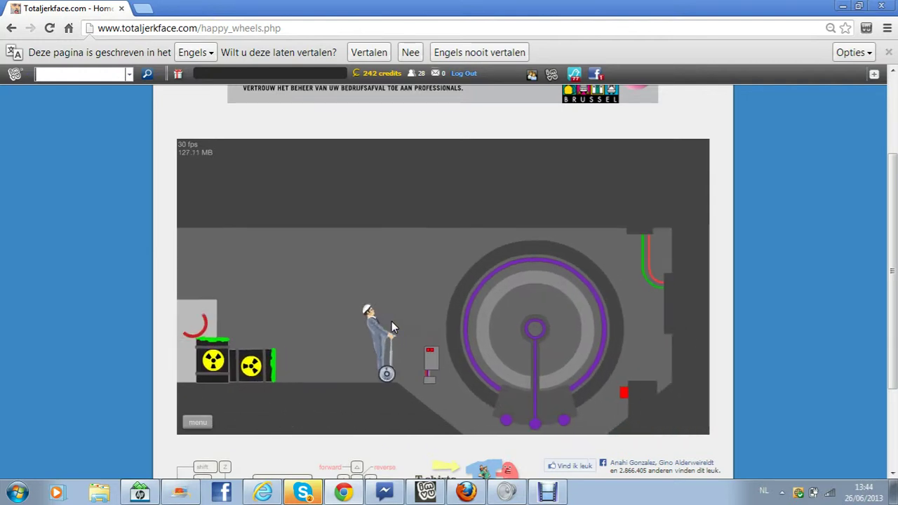
pyautogui.press('Up')
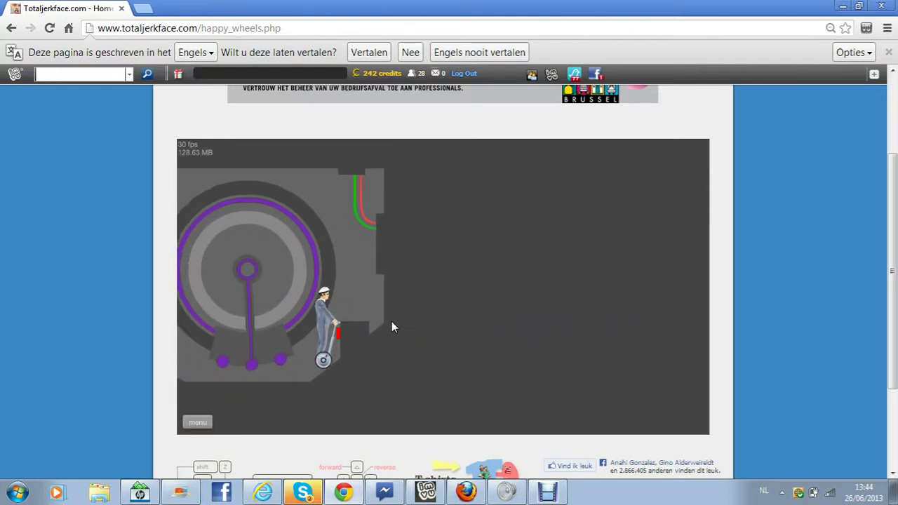
pyautogui.press('Down')
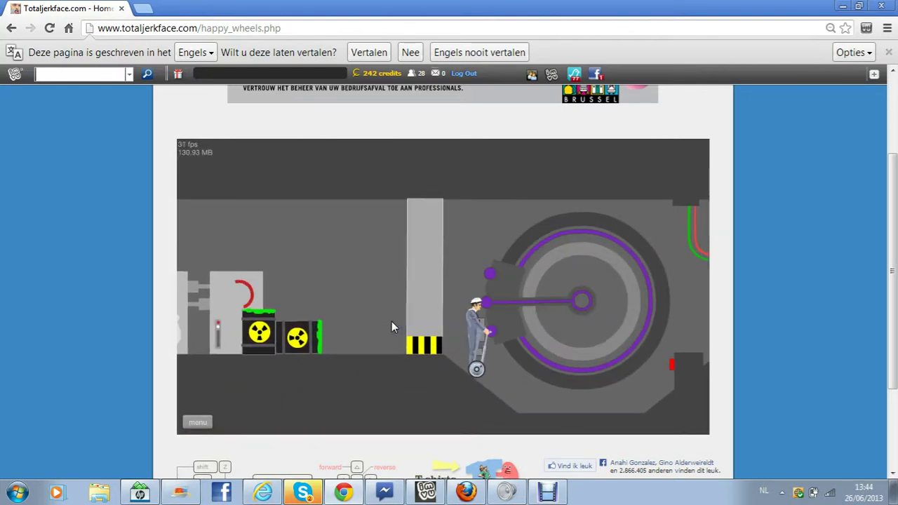
pyautogui.press('Up')
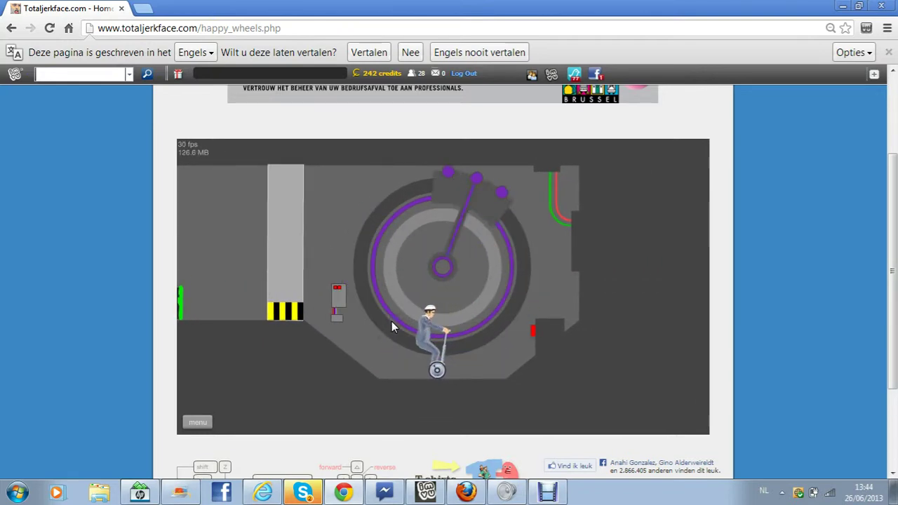
pyautogui.press('Up')
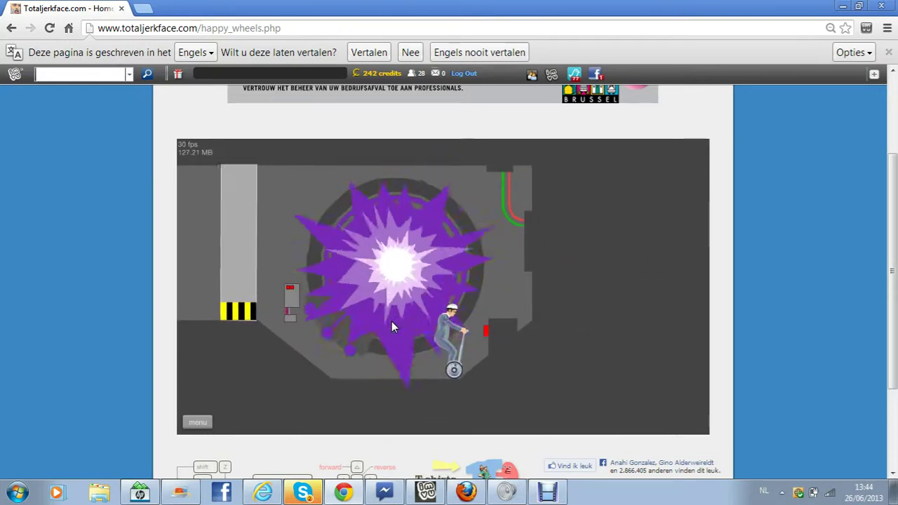
pyautogui.press('Down')
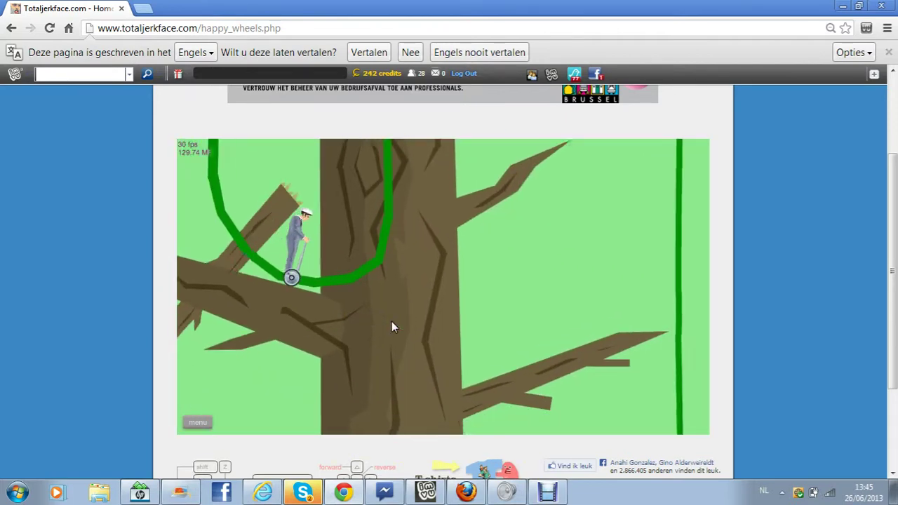
# Step: Ride past the dinosaur and rock to the stranded man by the large tree
pyautogui.press('Up')
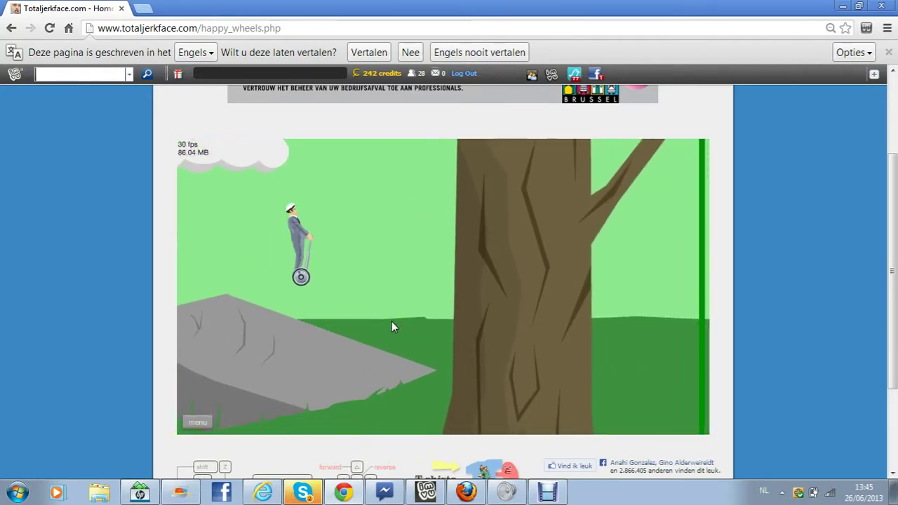
pyautogui.press('Up')
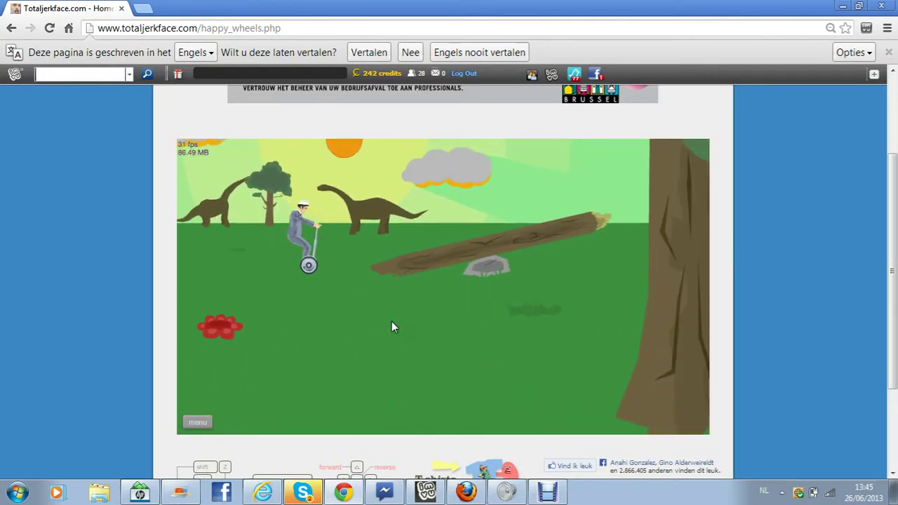
pyautogui.press('Up')
pyautogui.press('Up')
pyautogui.press('Down')
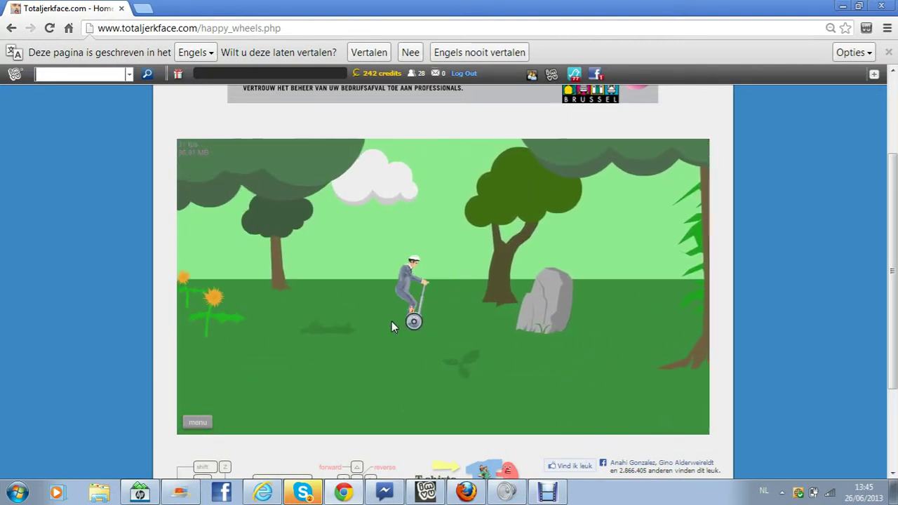
pyautogui.press('Down')
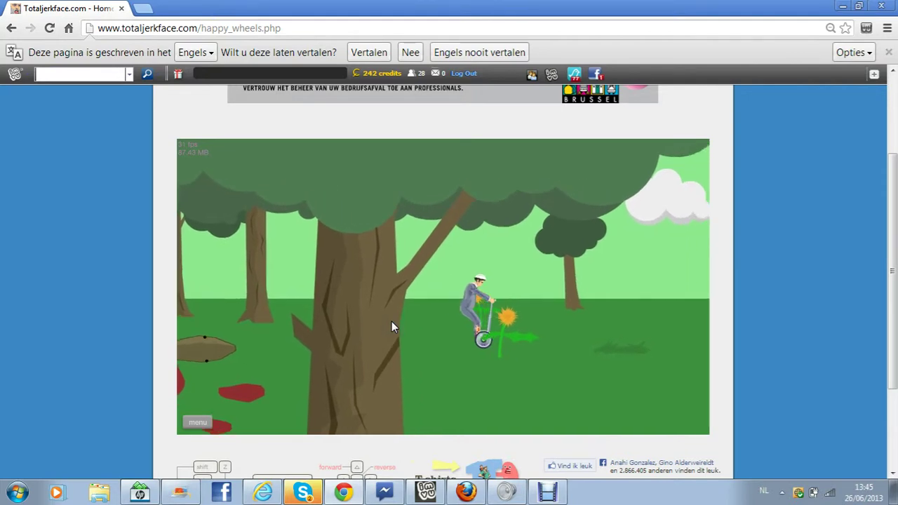
pyautogui.press('Up')
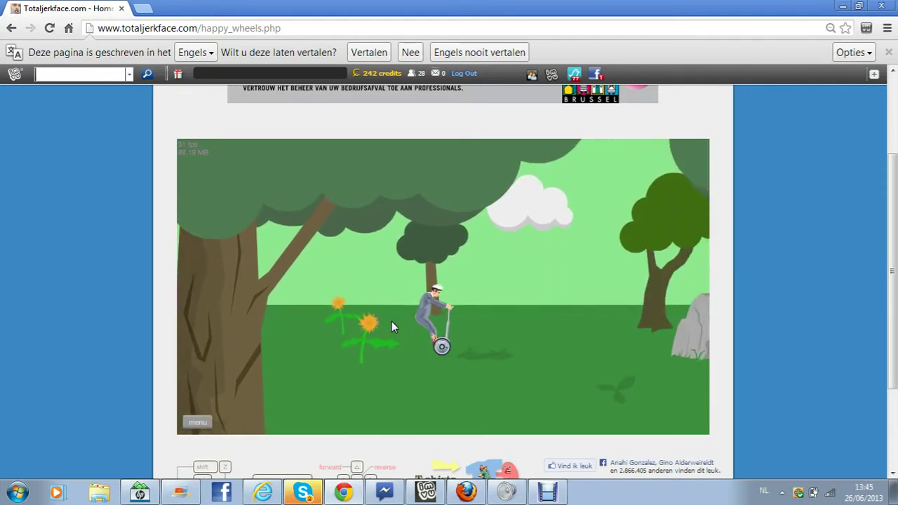
pyautogui.press('Down')
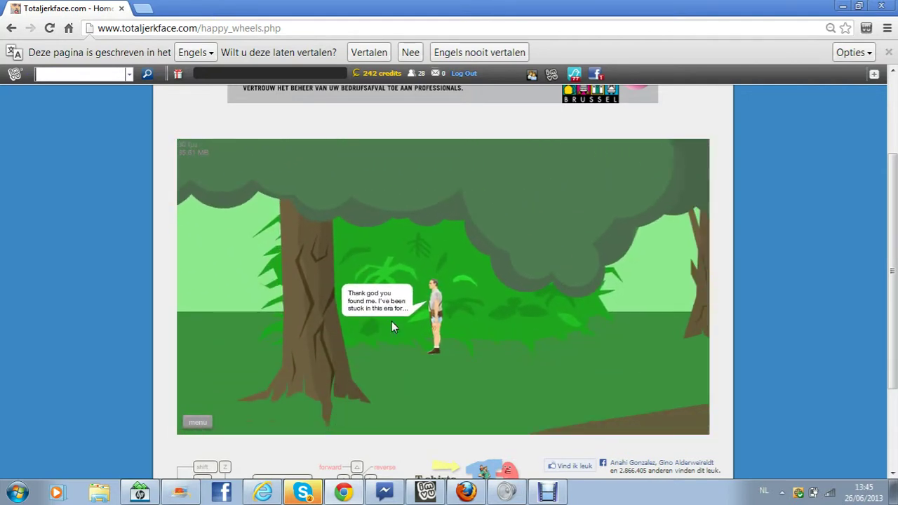